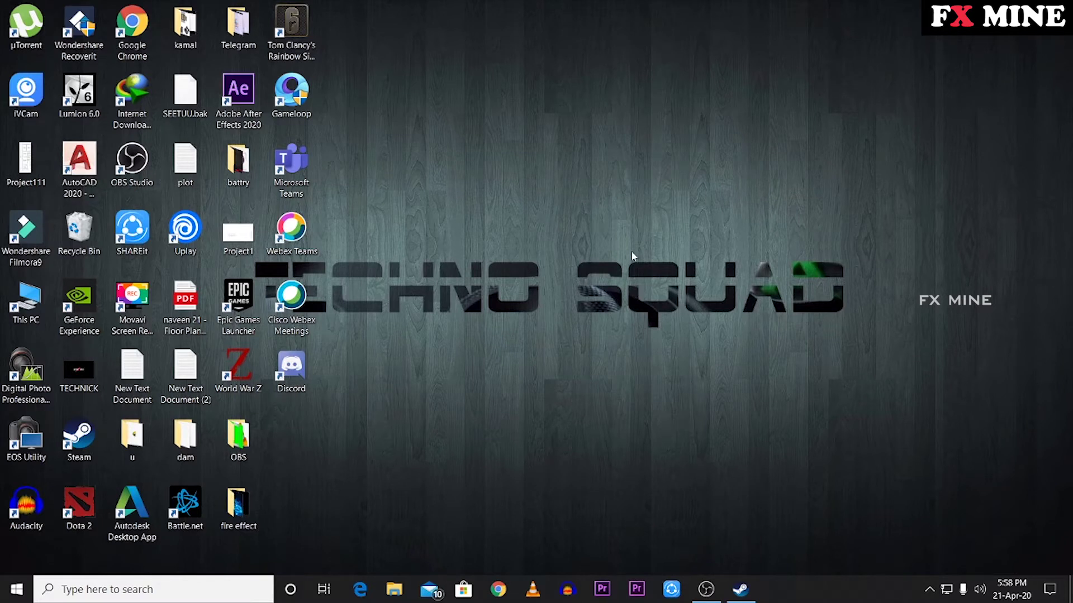
Launch Premiere Pro CS6 and create a new Untitled project, overwriting the existing one.
key("super")
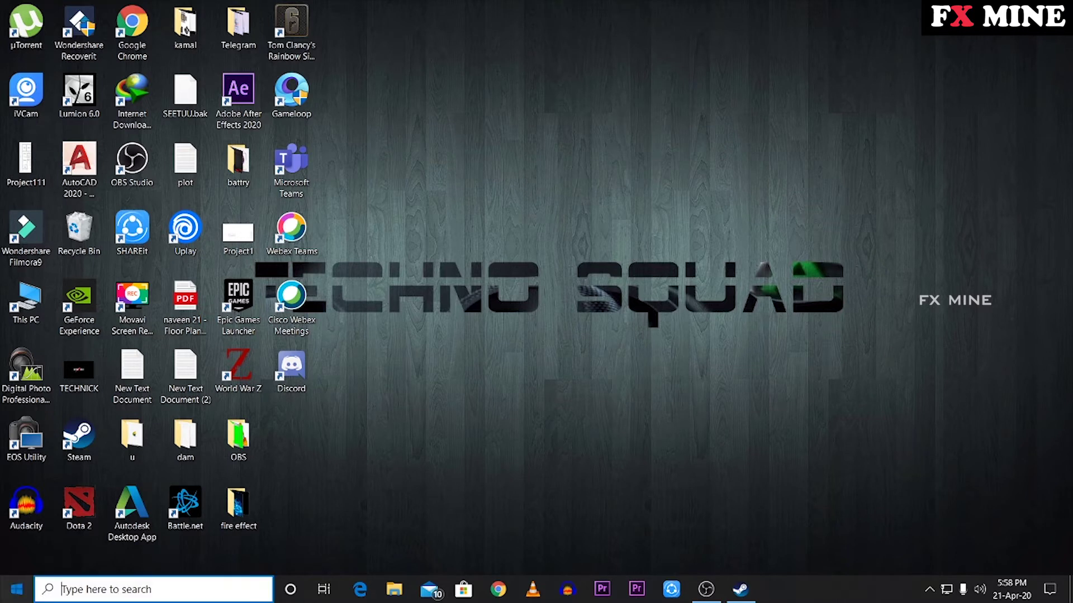
left_click(258, 397)
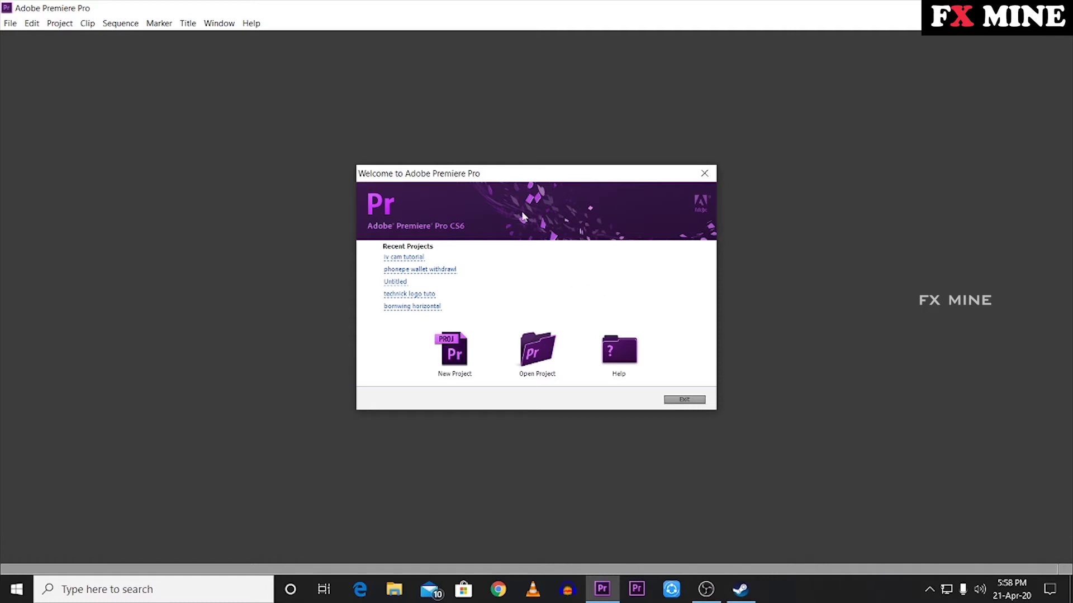
left_click(471, 353)
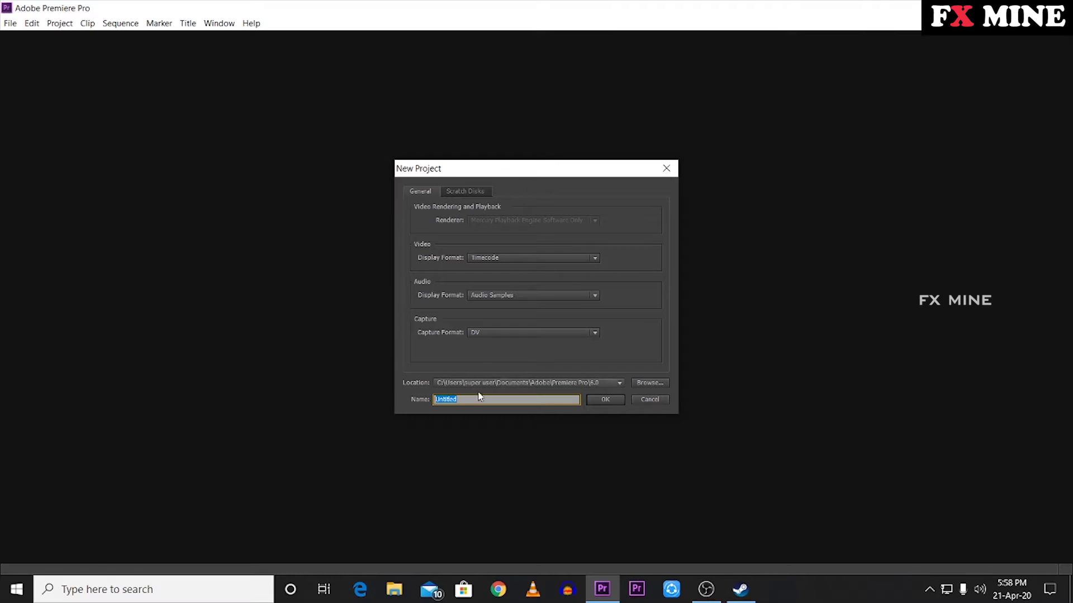
left_click(612, 401)
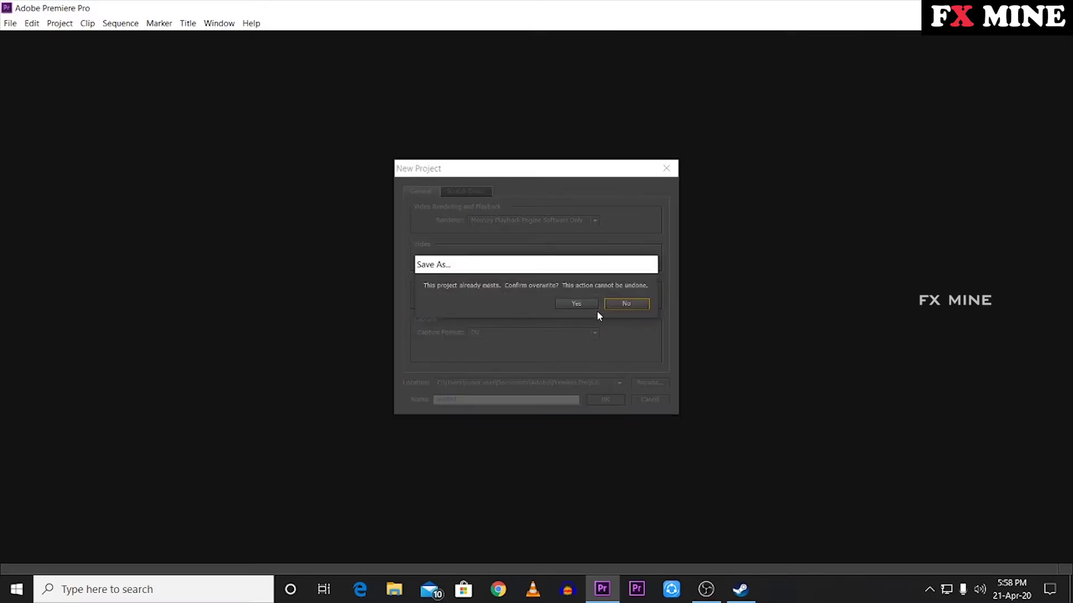
left_click(577, 303)
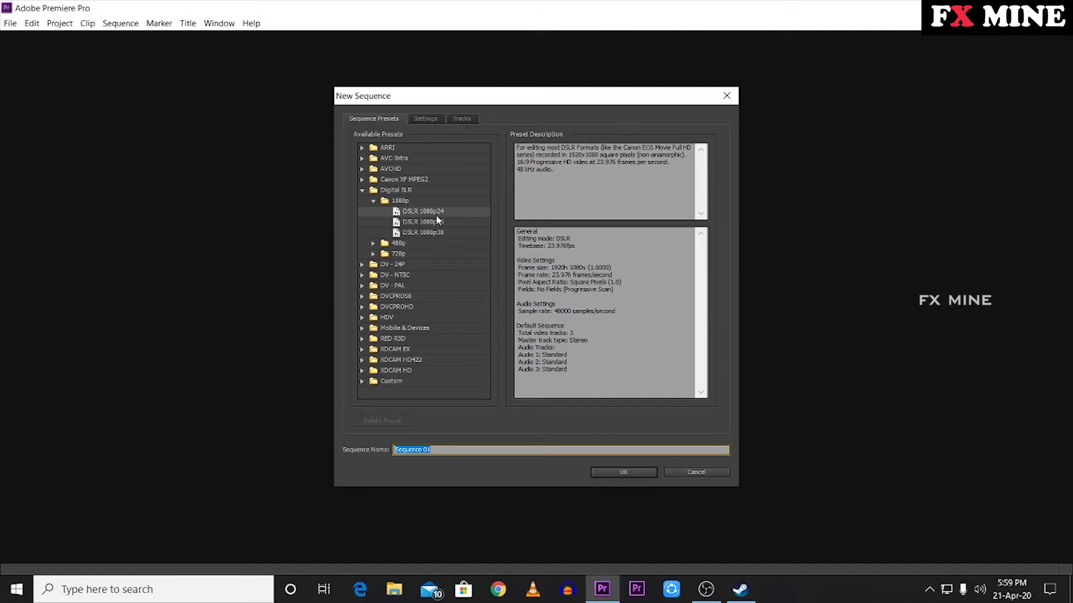
Keep the Digital SLR 1080p DSLR 1080p24 preset and start editing the sequence's frame width.
left_click(421, 214)
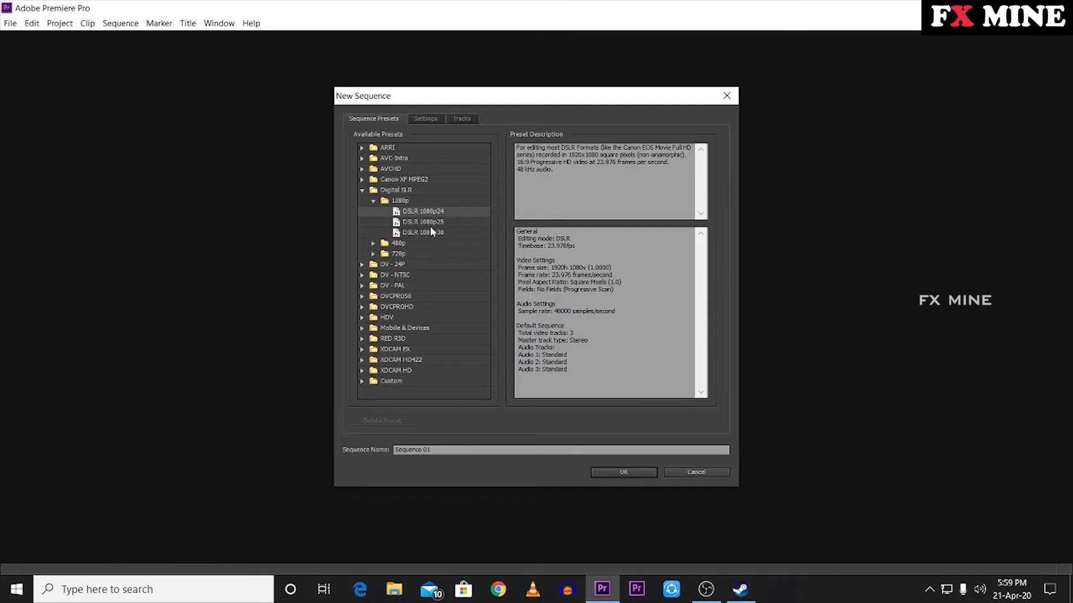
left_click(422, 222)
left_click(420, 212)
left_click(428, 120)
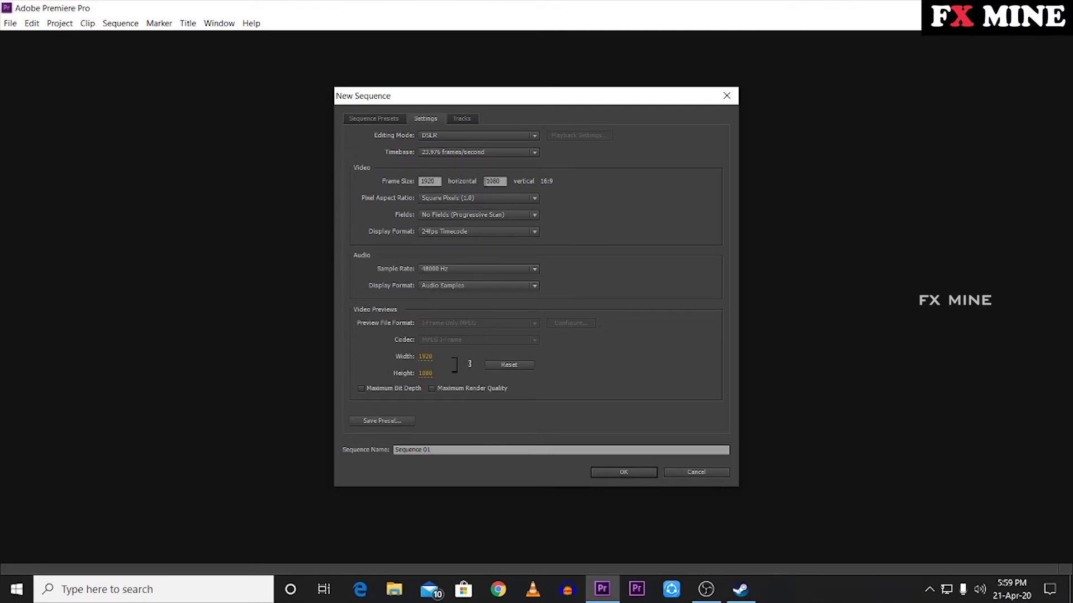
left_click(430, 181)
Set the frame size to 1080 wide by 1920 tall and create Sequence 01.
type("1080")
left_click(502, 182)
type("192")
left_click(624, 230)
left_click(632, 472)
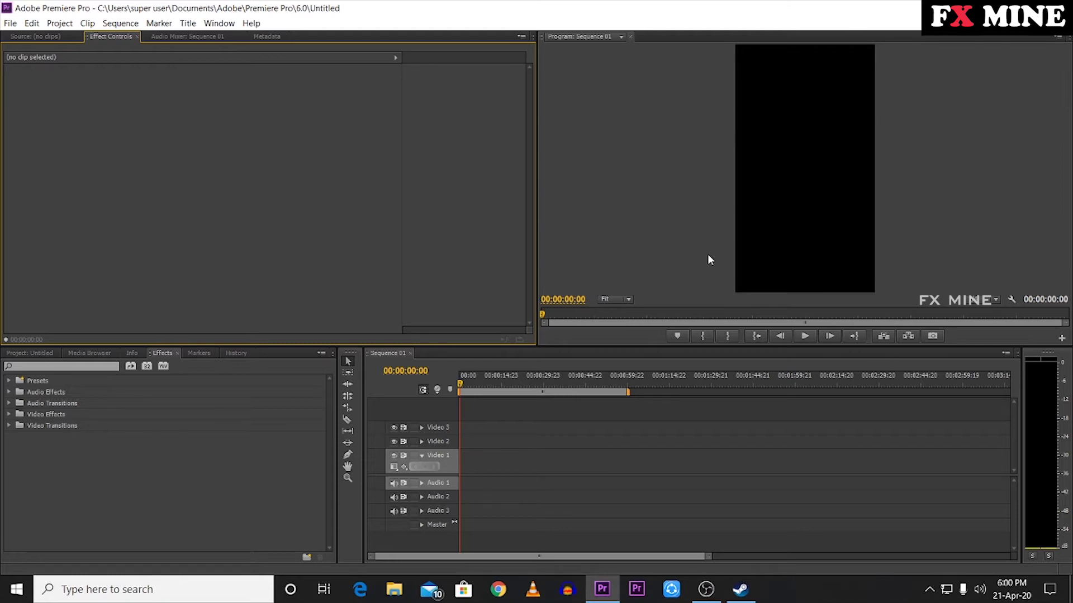
Create another new Untitled project from the File menu, replacing the previous one.
left_click(10, 23)
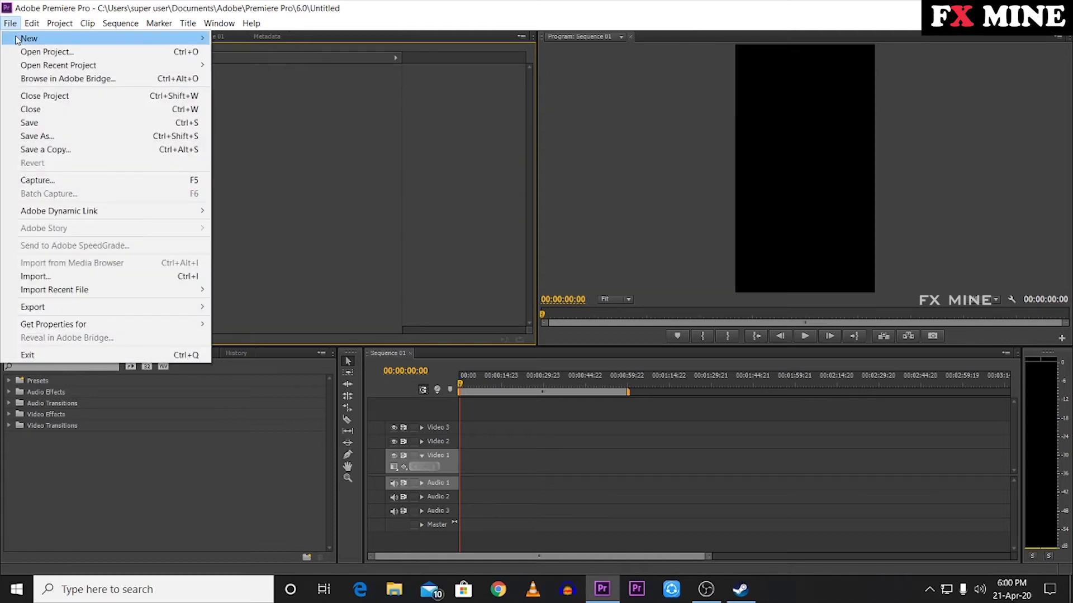
mouse_move(17, 38)
left_click(295, 39)
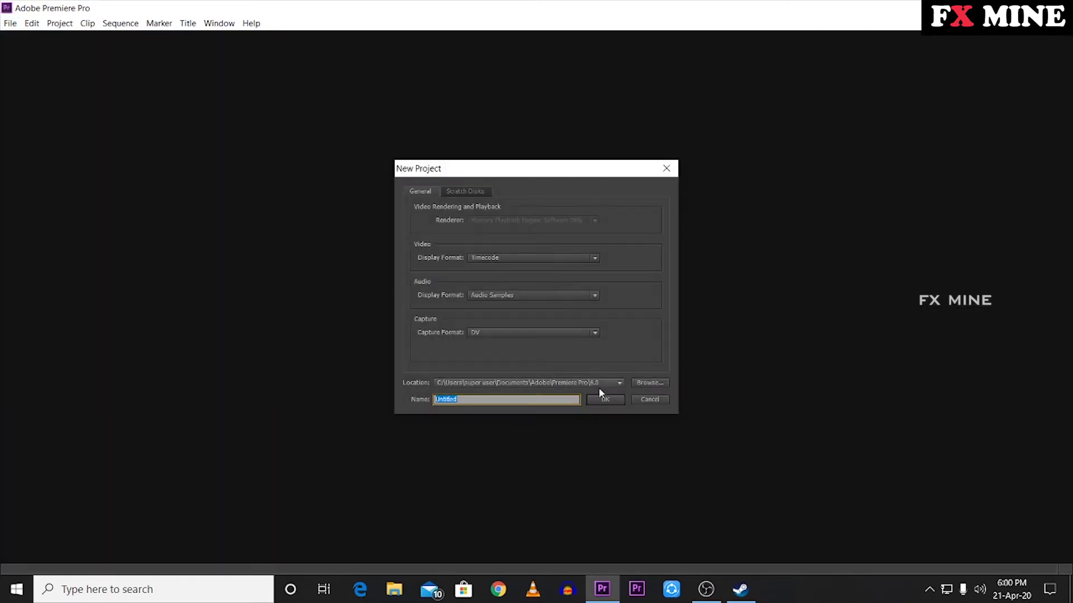
left_click(599, 396)
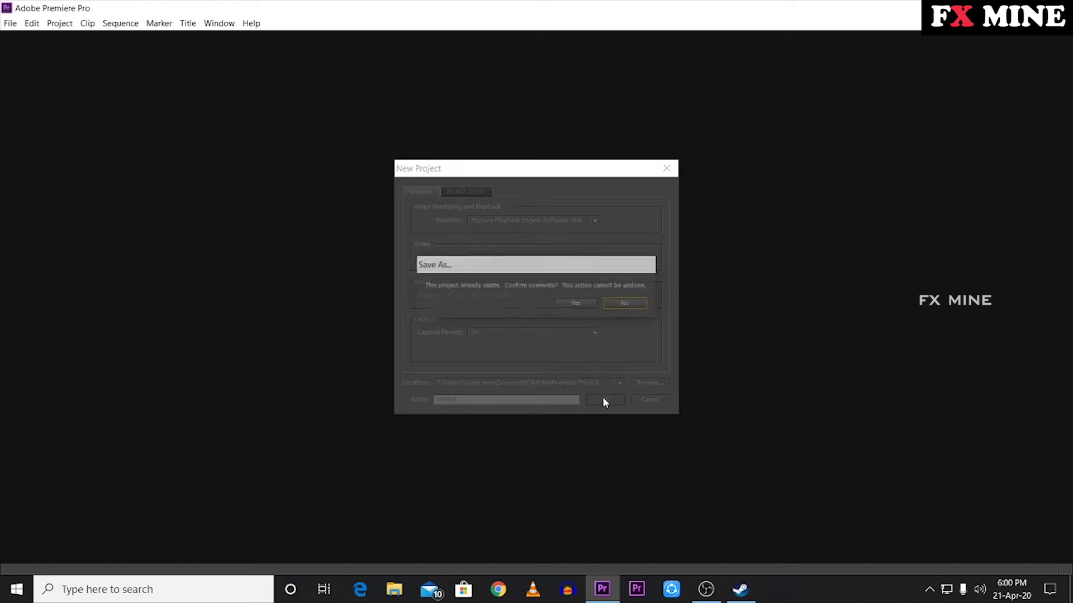
left_click(578, 304)
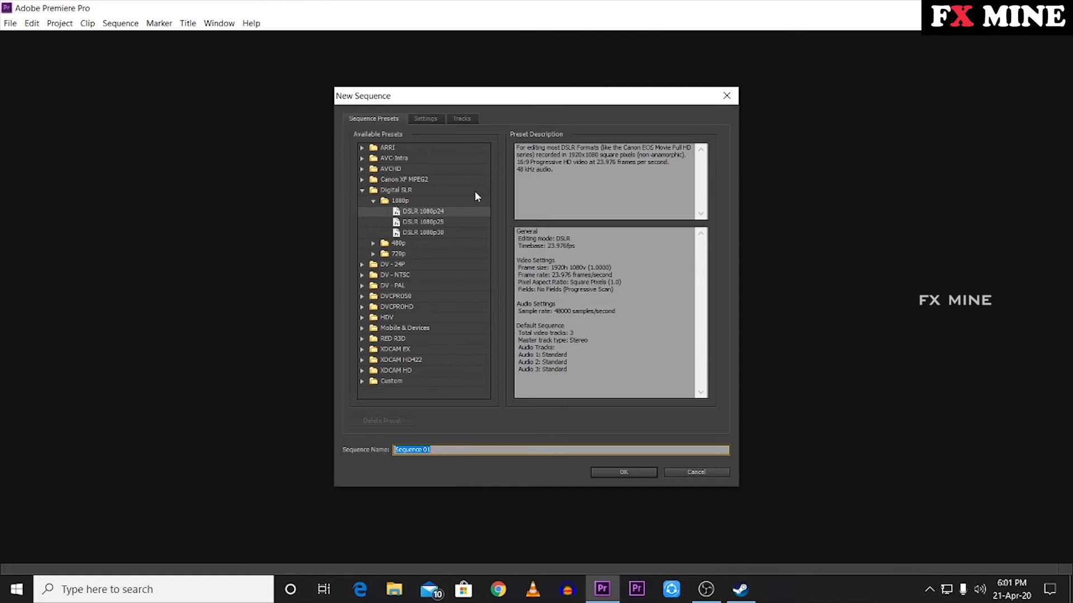
Create another Sequence 01 with the frame width changed from 1920, then bring up the Start menu.
left_click(425, 119)
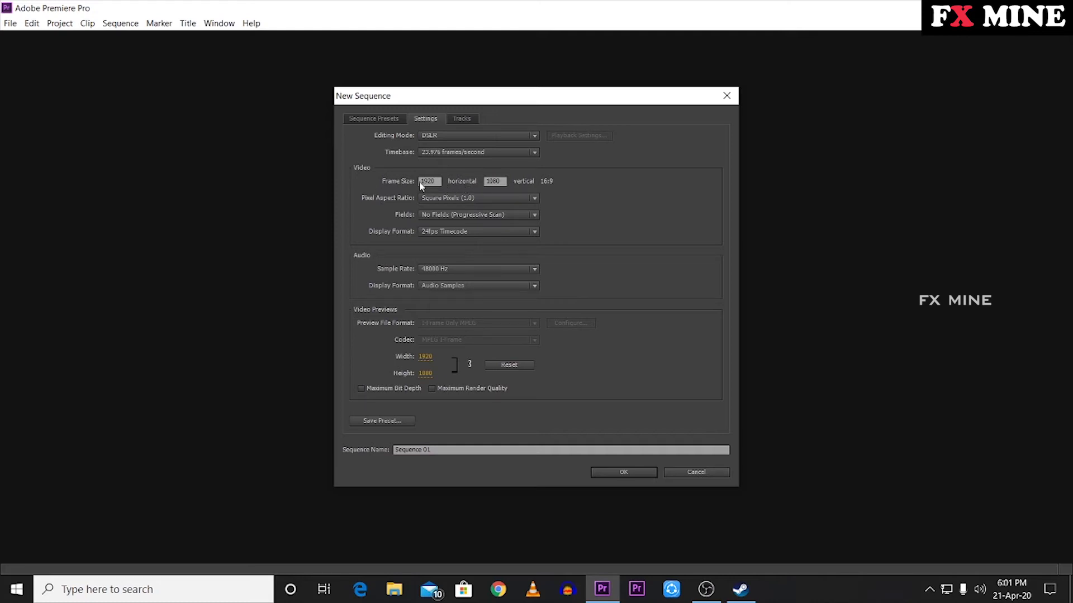
left_click_drag(439, 181, 403, 180)
type("1080")
left_click(639, 476)
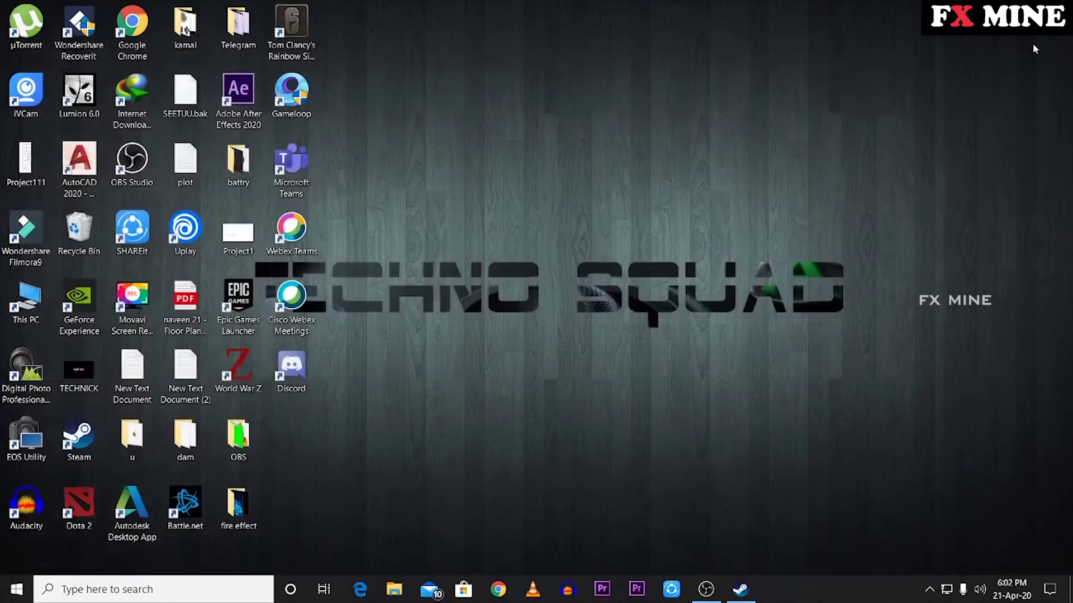
left_click(17, 589)
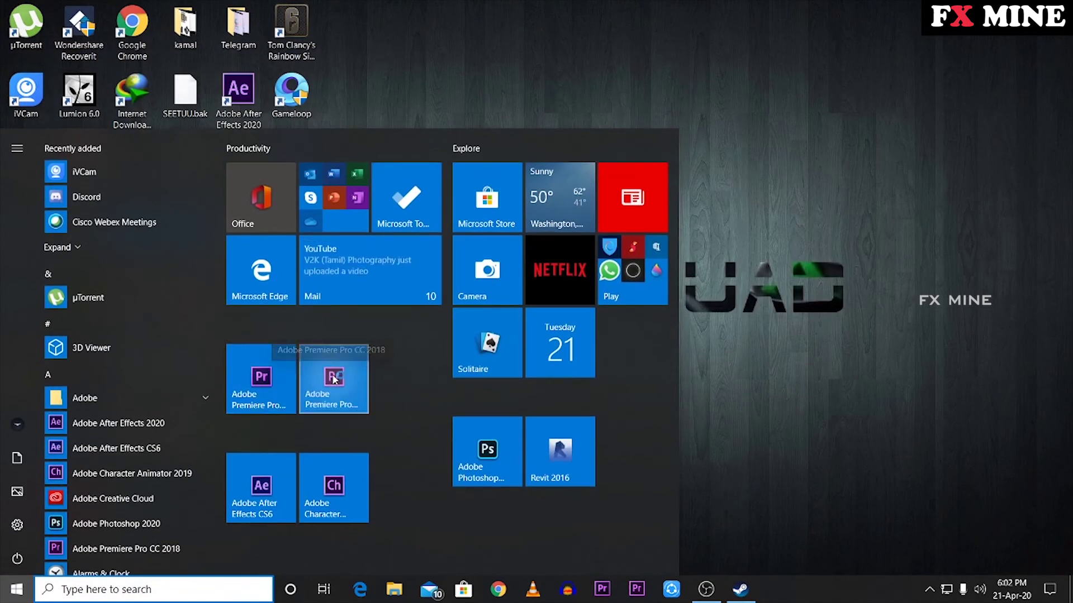
Launch Premiere Pro CC 2018 and create a new Untitled project, replacing the existing one.
left_click(346, 397)
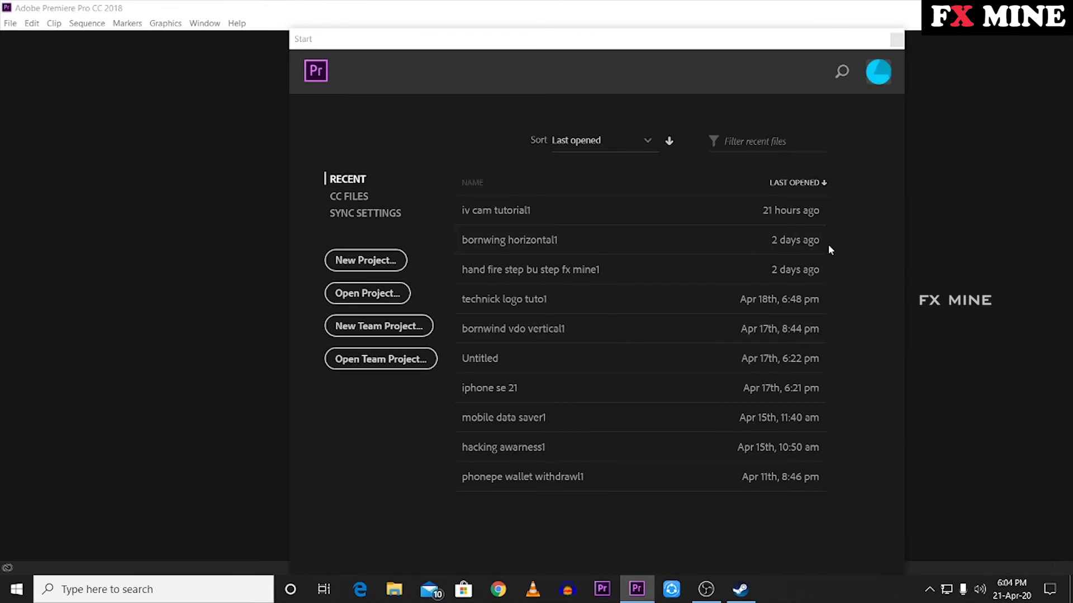
left_click(395, 267)
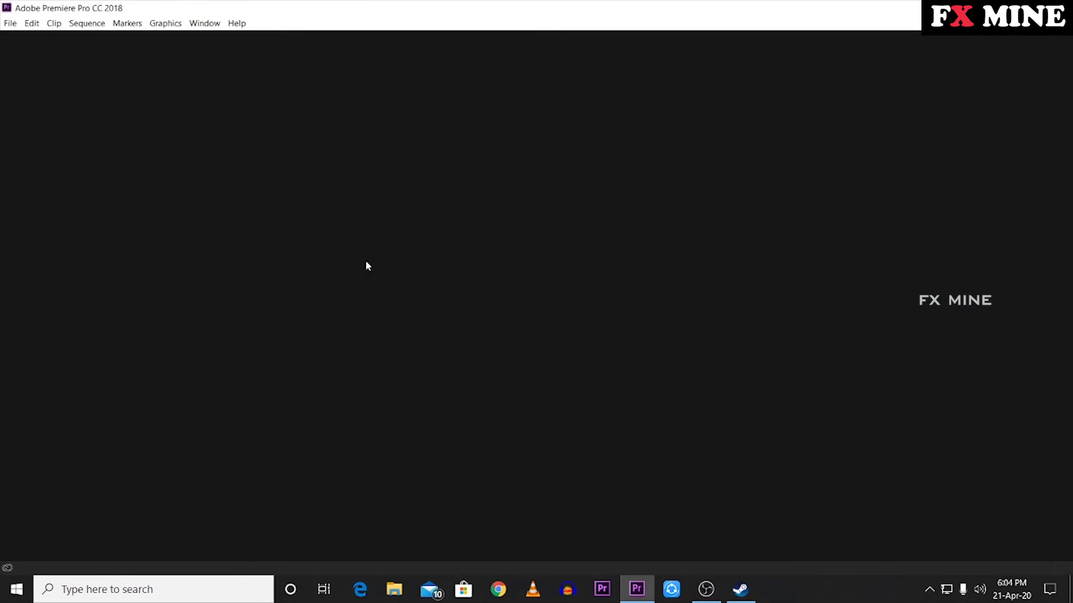
left_click(658, 504)
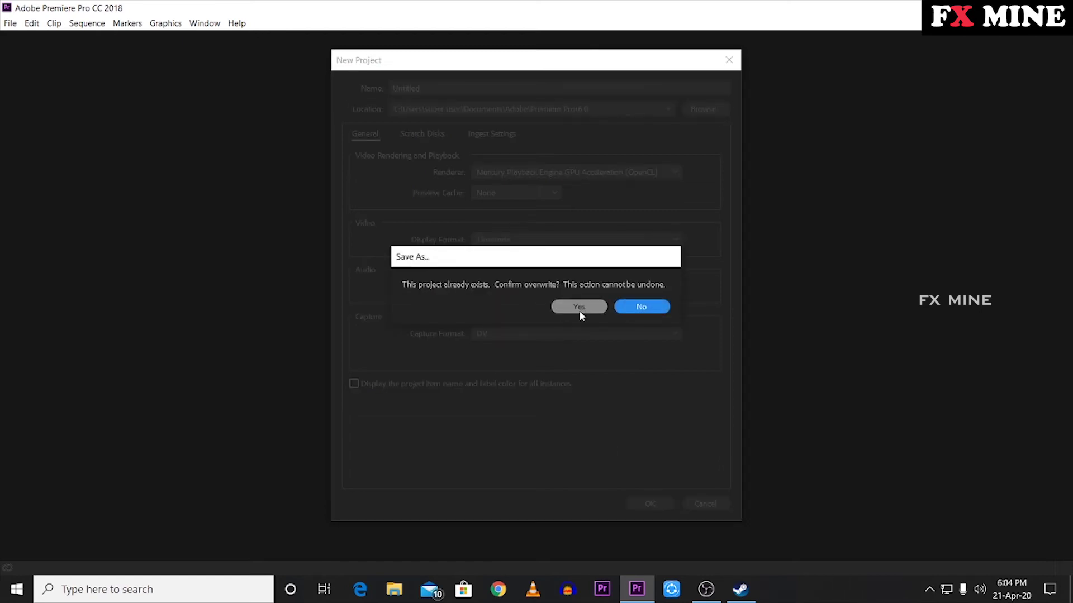
left_click(581, 307)
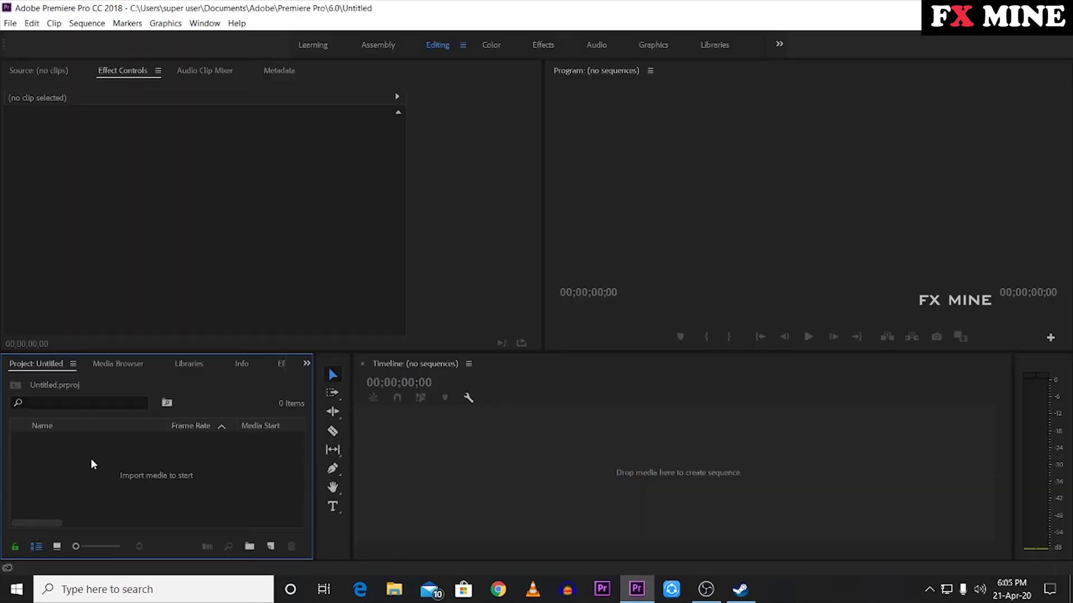
Start a new sequence from the File > New menu.
left_click(10, 23)
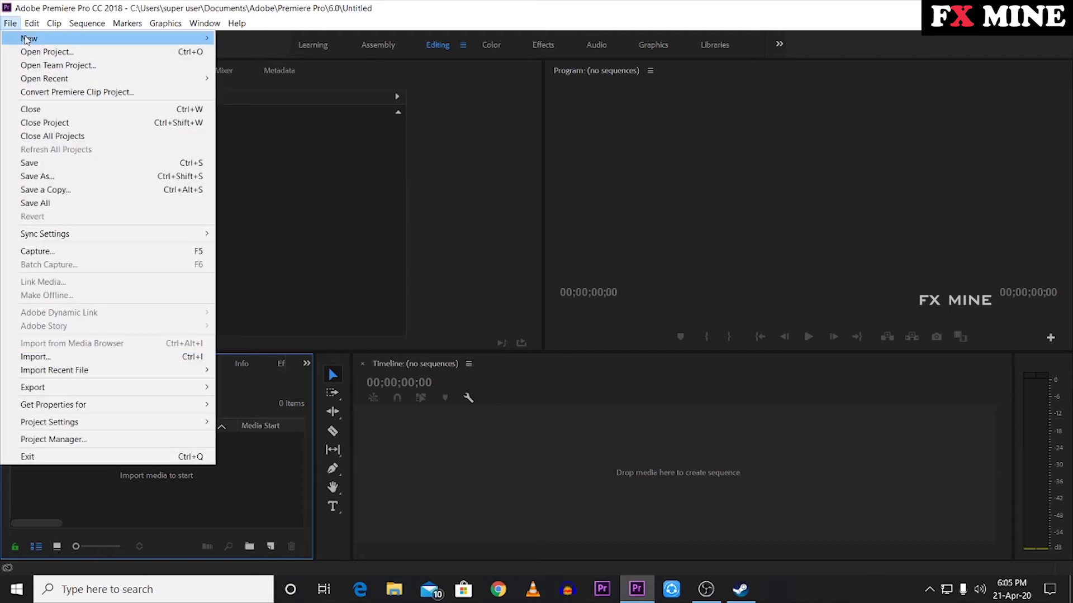
mouse_move(26, 39)
left_click(277, 64)
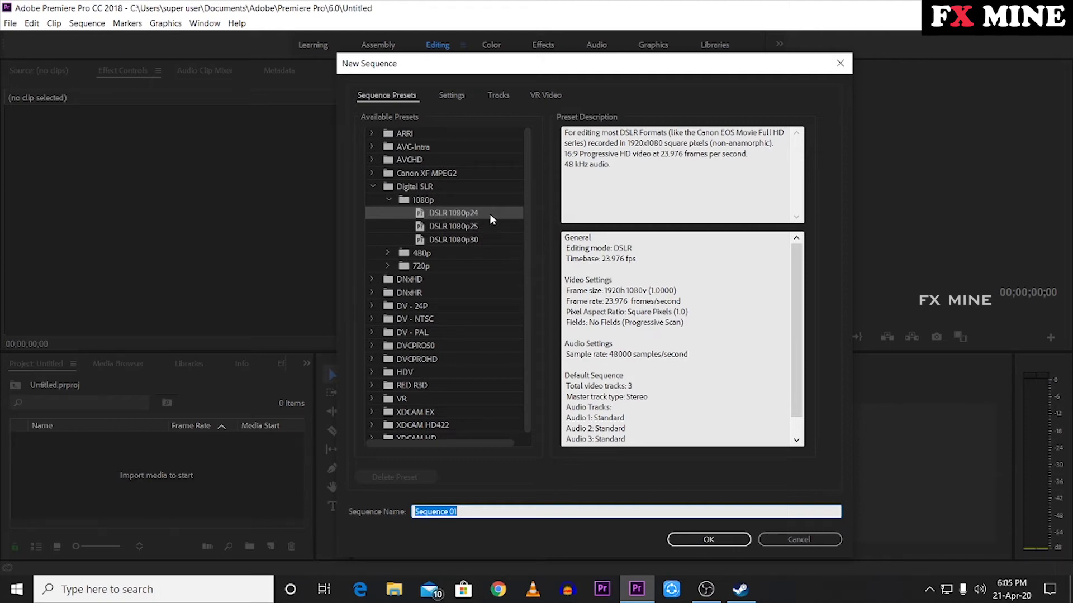
Choose the DSLR 1080p24 preset and show its 1920×1080, 23.976 fps settings.
left_click(449, 212)
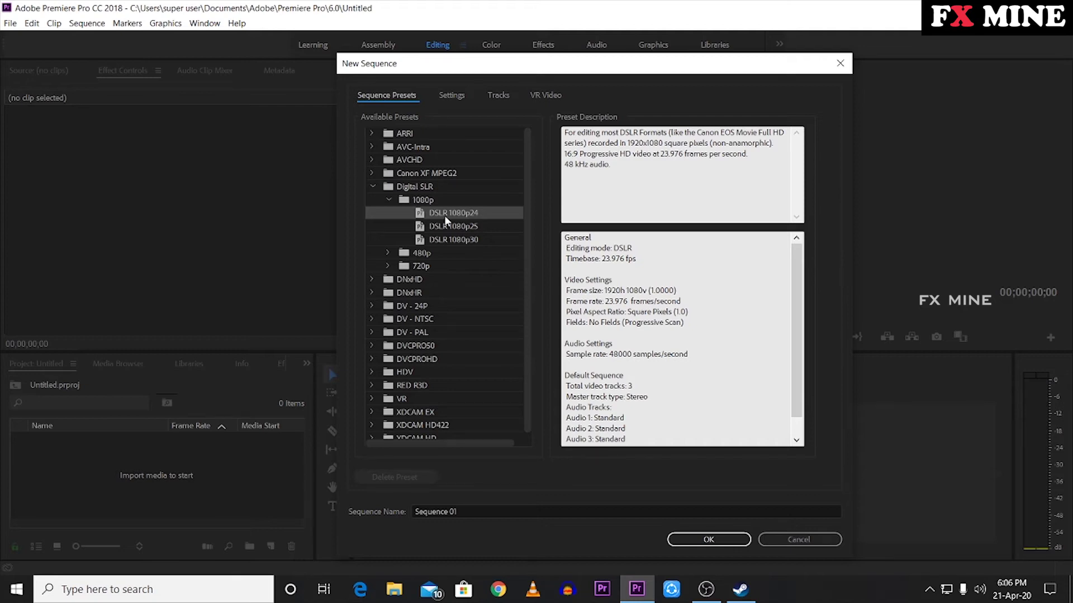
left_click(451, 95)
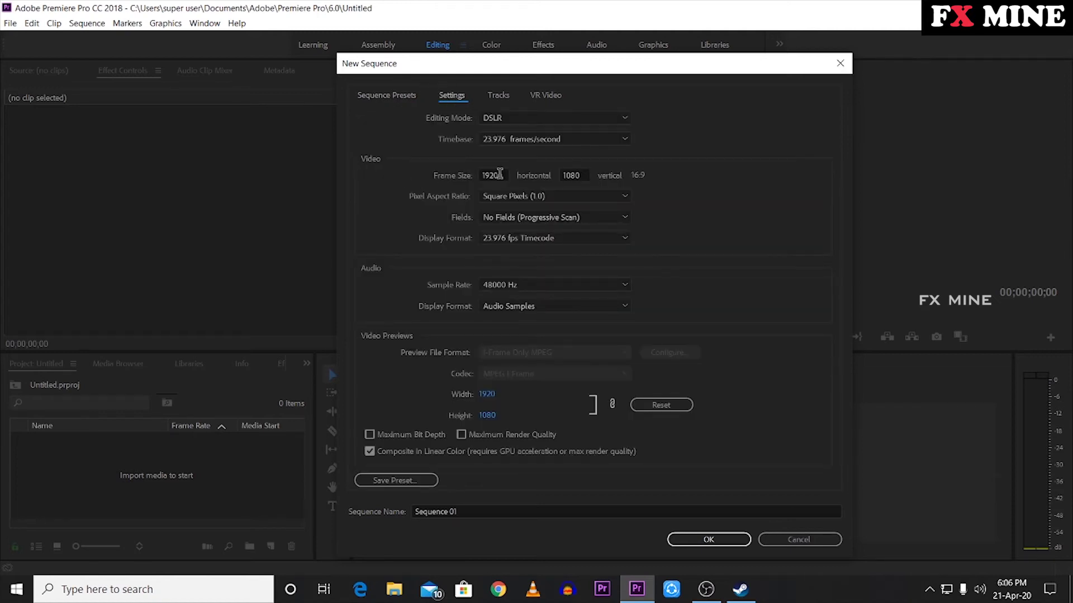
Create Sequence 01 with a vertical 1080×1920 frame size.
left_click(494, 175)
type("1080")
left_click(569, 176)
type("1920")
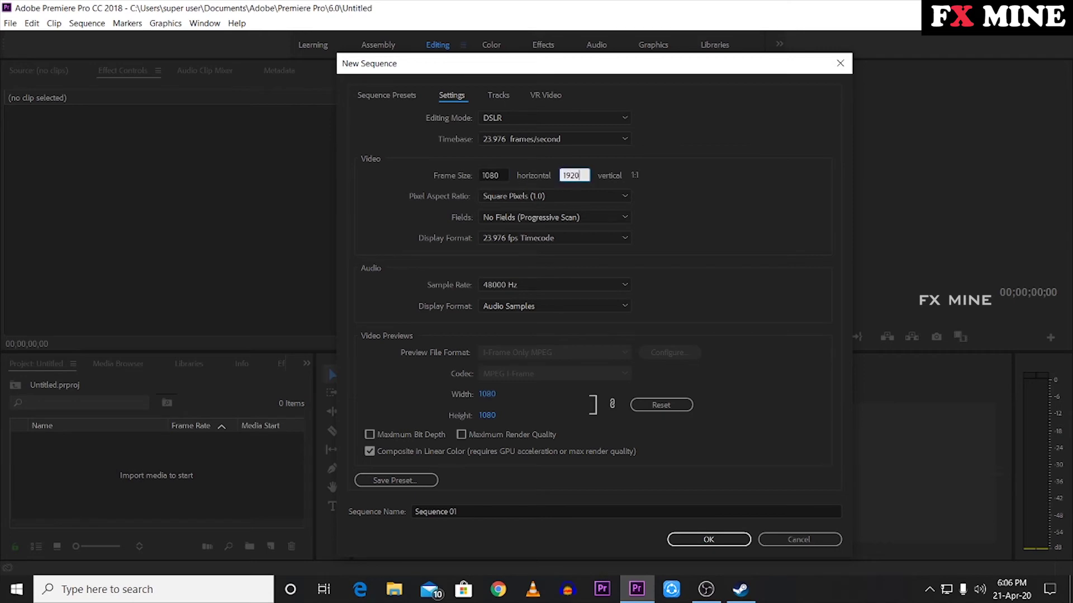
left_click(715, 221)
left_click(734, 541)
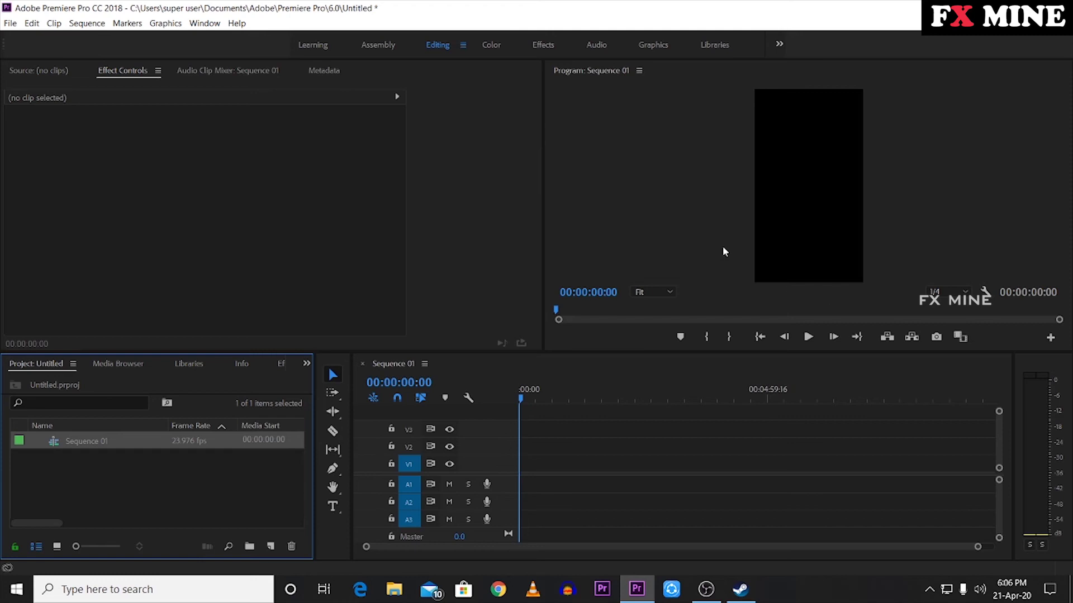
Reopen Sequence 01's settings, retype the horizontal and vertical frame size, and apply.
key("alt+s")
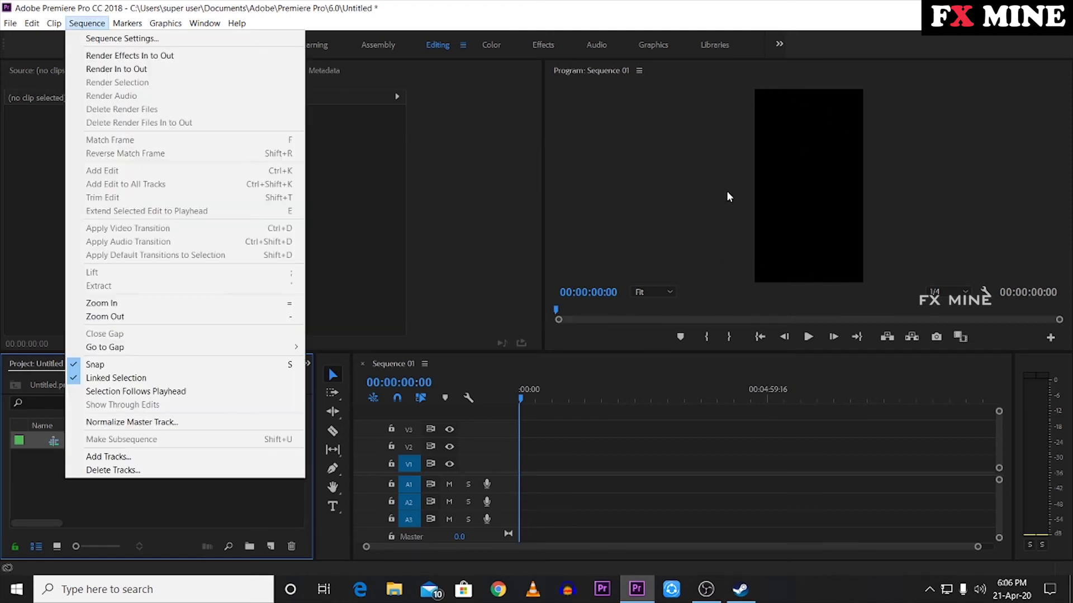
left_click(88, 23)
left_click(88, 23)
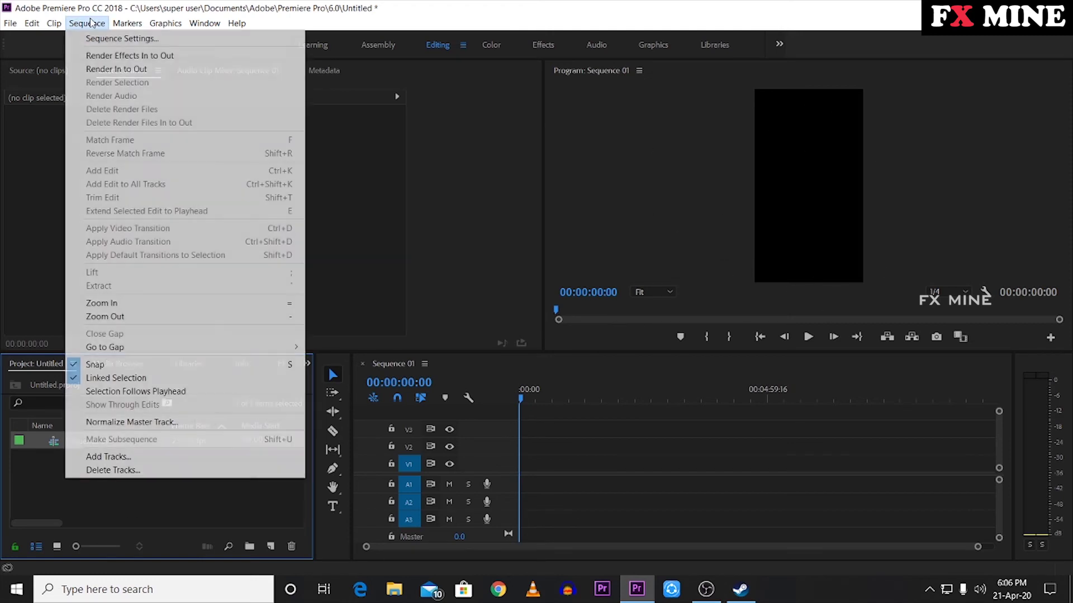
left_click(117, 38)
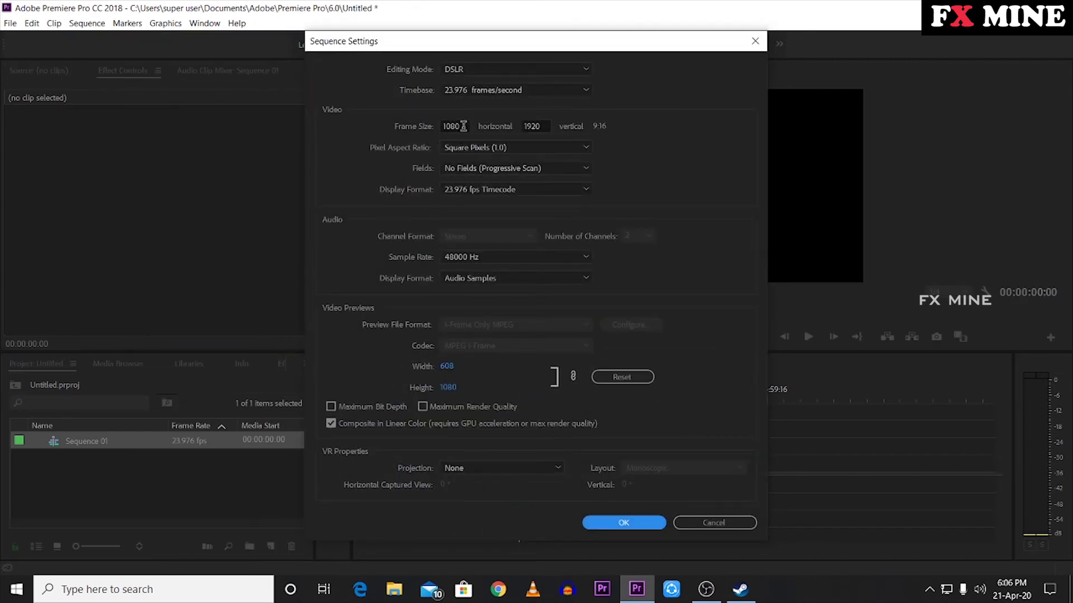
left_click_drag(463, 127, 415, 126)
type("1080")
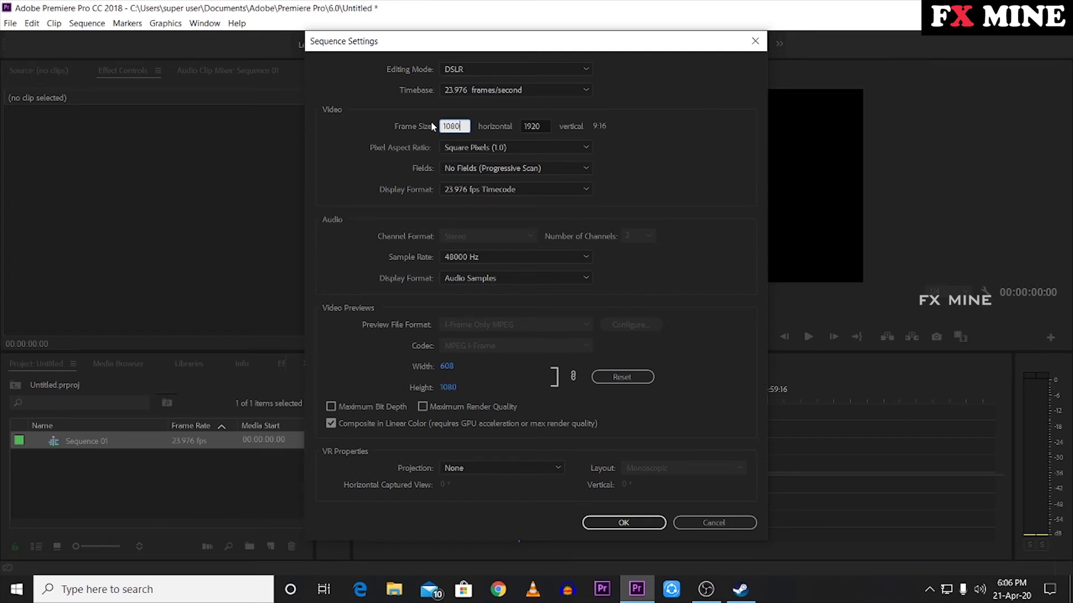
left_click_drag(552, 129, 515, 130)
type("1080")
left_click(639, 519)
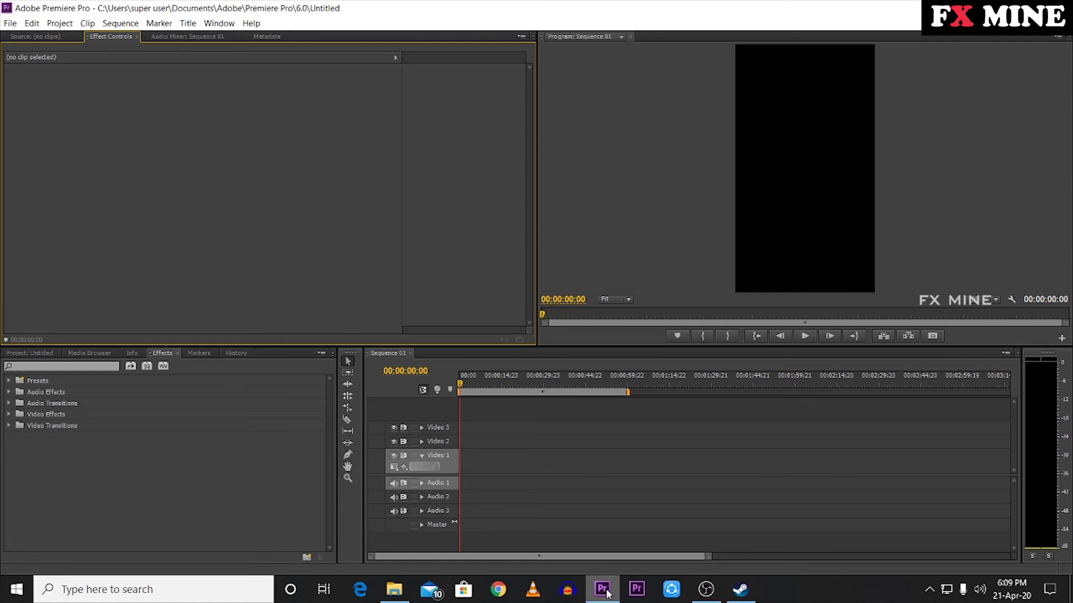
Import the TikTok clip from Explorer and place it on Video 1, keeping existing sequence settings.
left_click(603, 590)
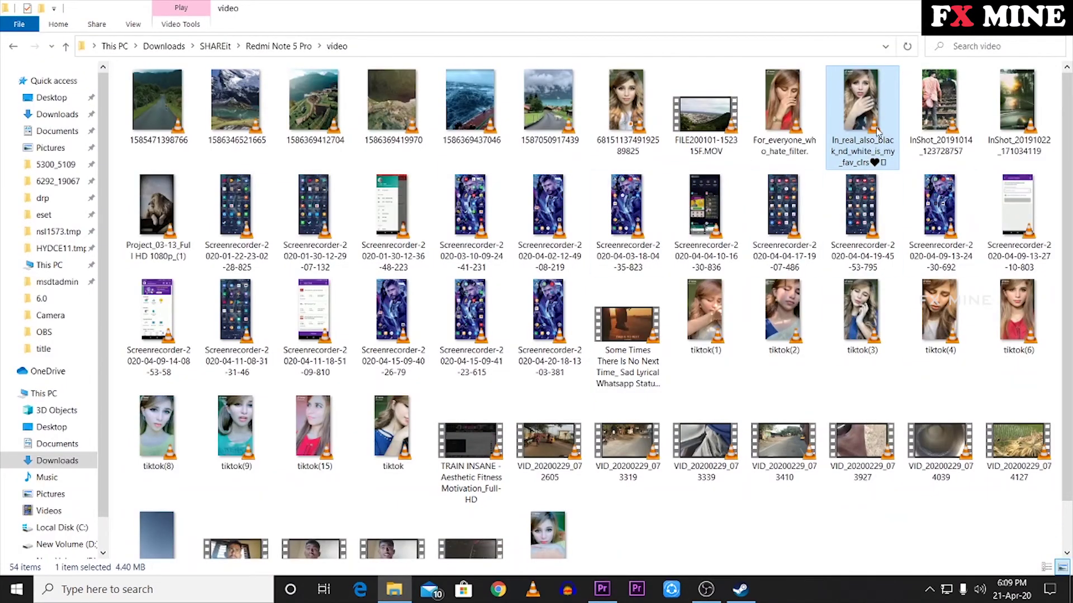
left_click_drag(707, 426, 47, 361)
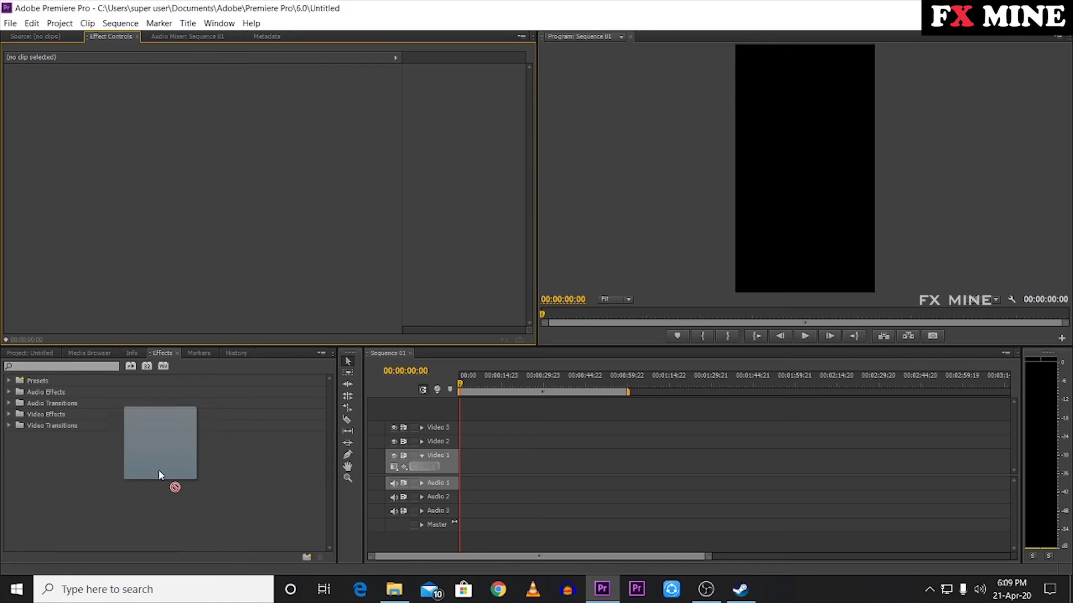
left_click_drag(48, 362, 89, 493)
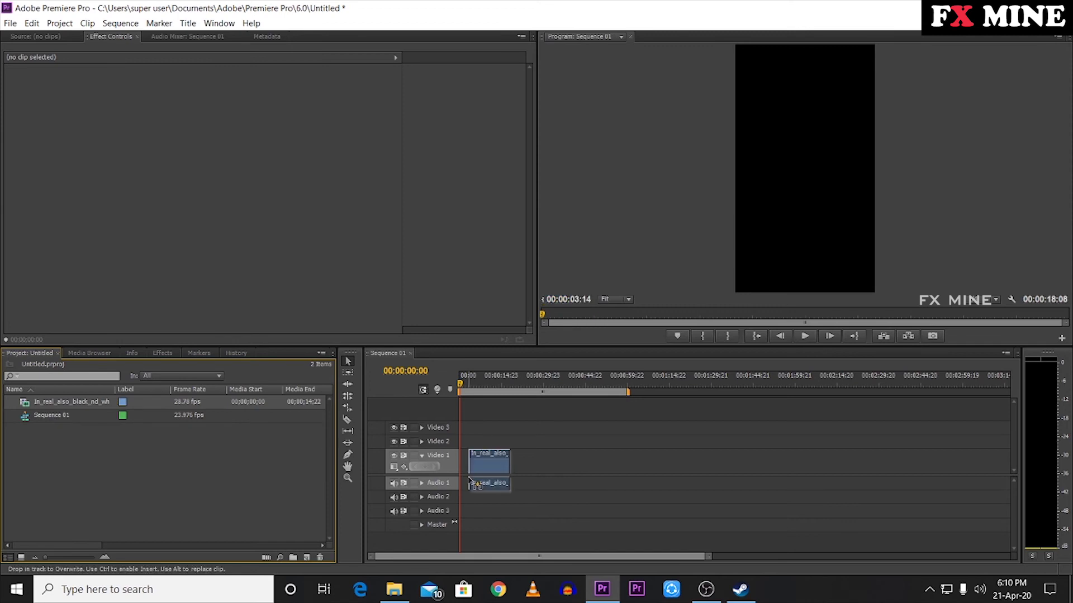
left_click_drag(42, 400, 469, 458)
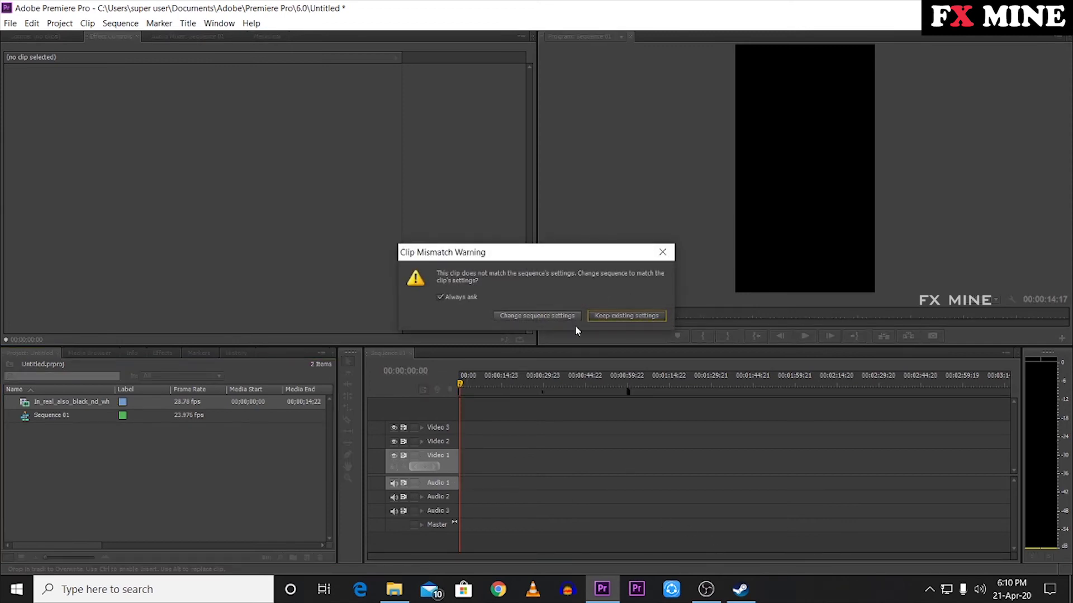
left_click(614, 316)
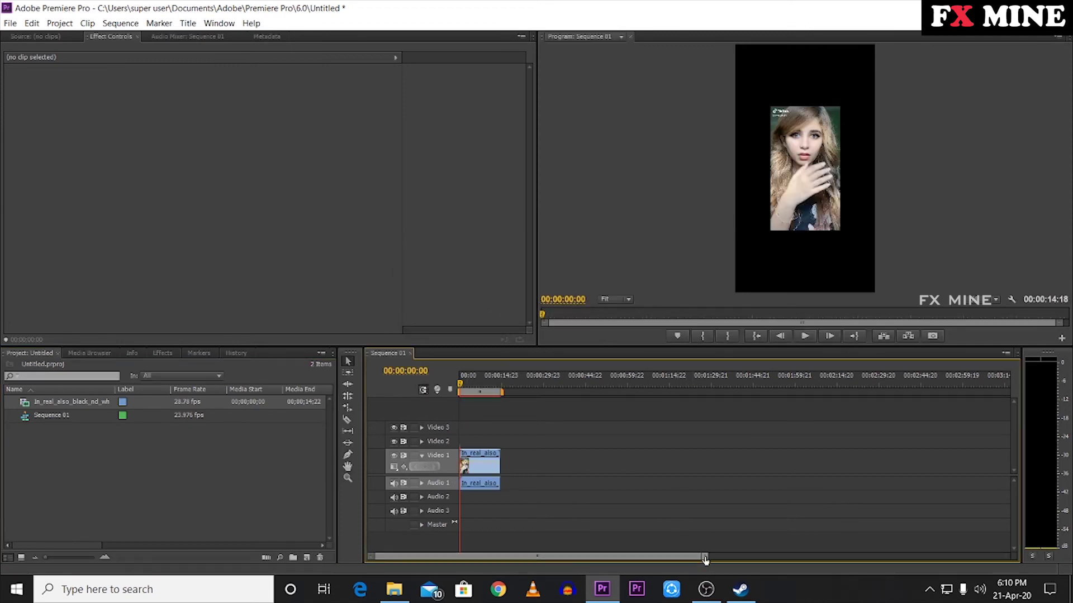
left_click_drag(705, 559, 501, 557)
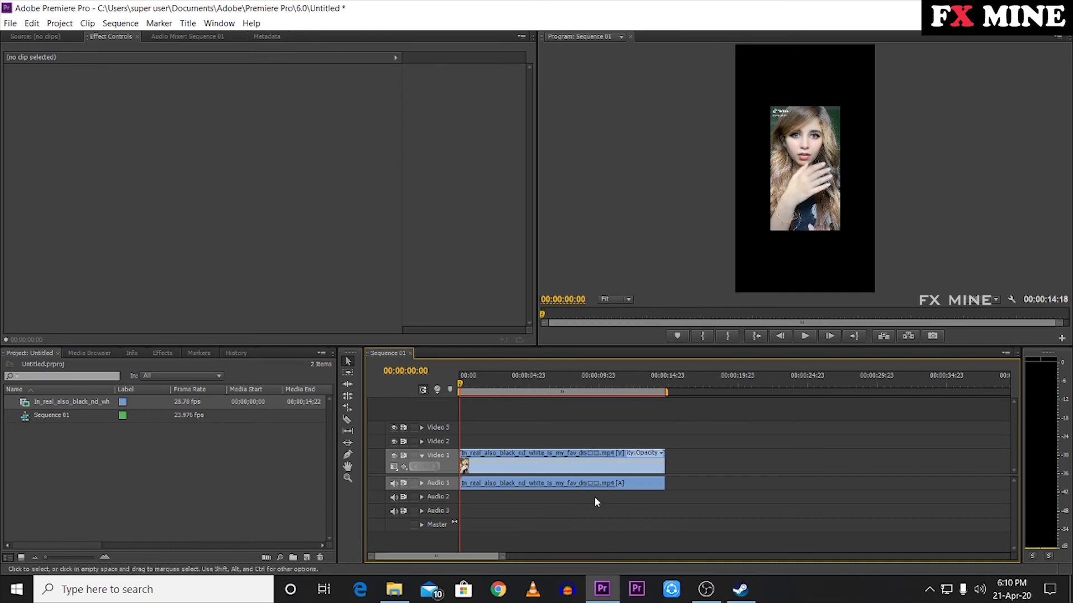
Raise the clip's Motion Scale so it fills the vertical frame.
left_click(606, 464)
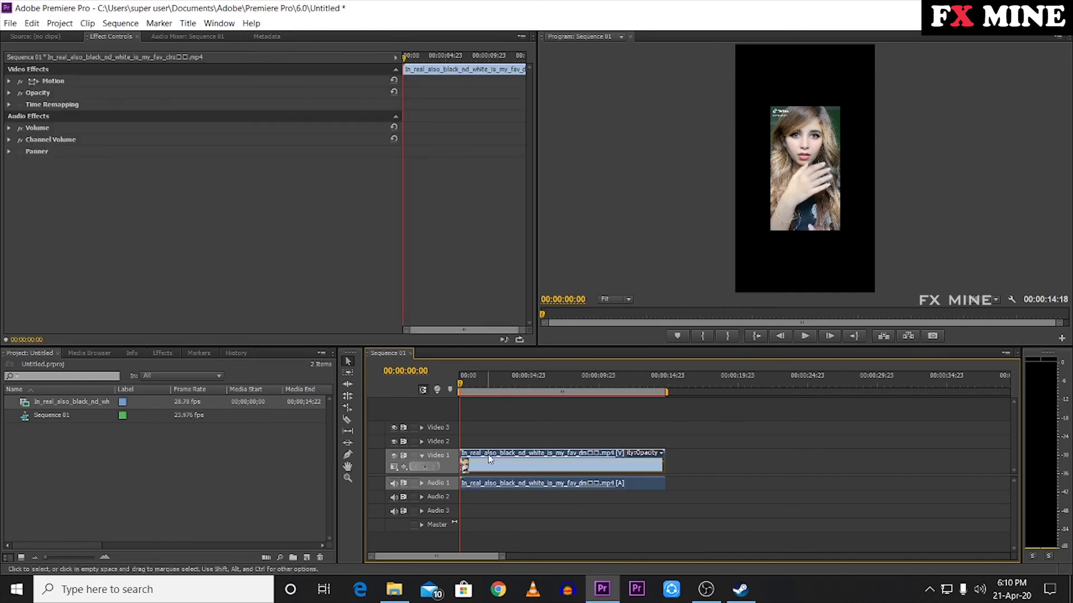
left_click(9, 82)
left_click_drag(207, 105, 264, 105)
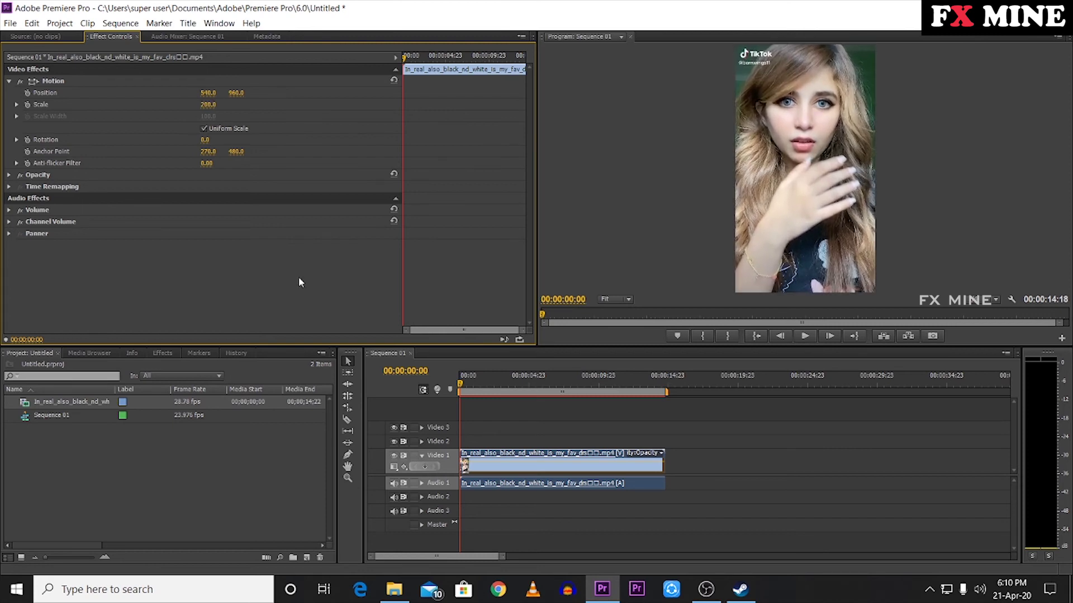
scroll(529, 514, "up", 1)
key("alt+e")
left_click(10, 23)
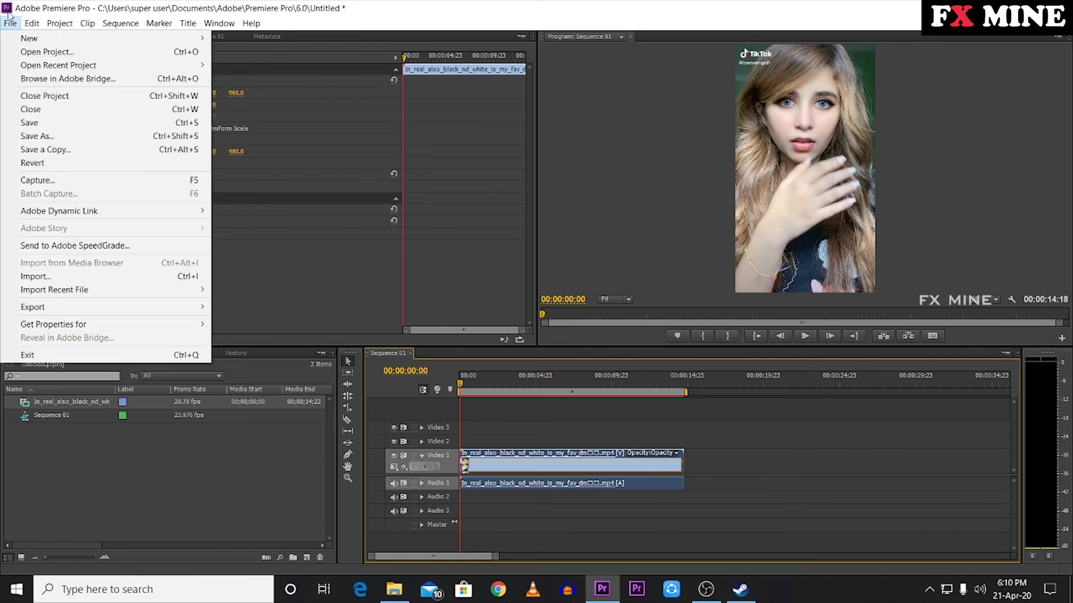
Open Export Settings for Sequence 01 and enlarge the dialog to show its video settings.
mouse_move(67, 309)
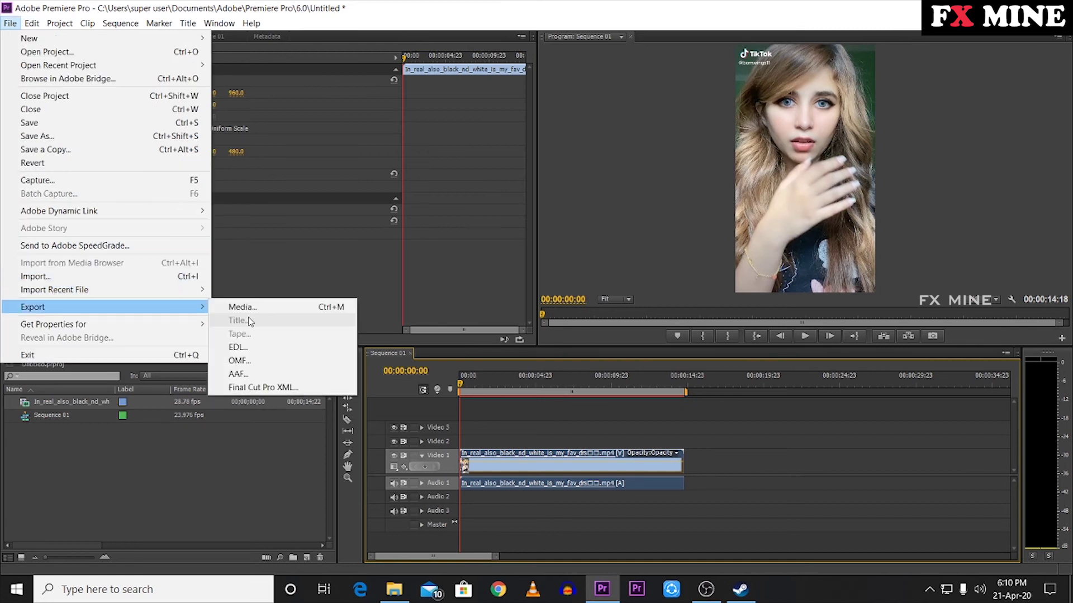
left_click(253, 308)
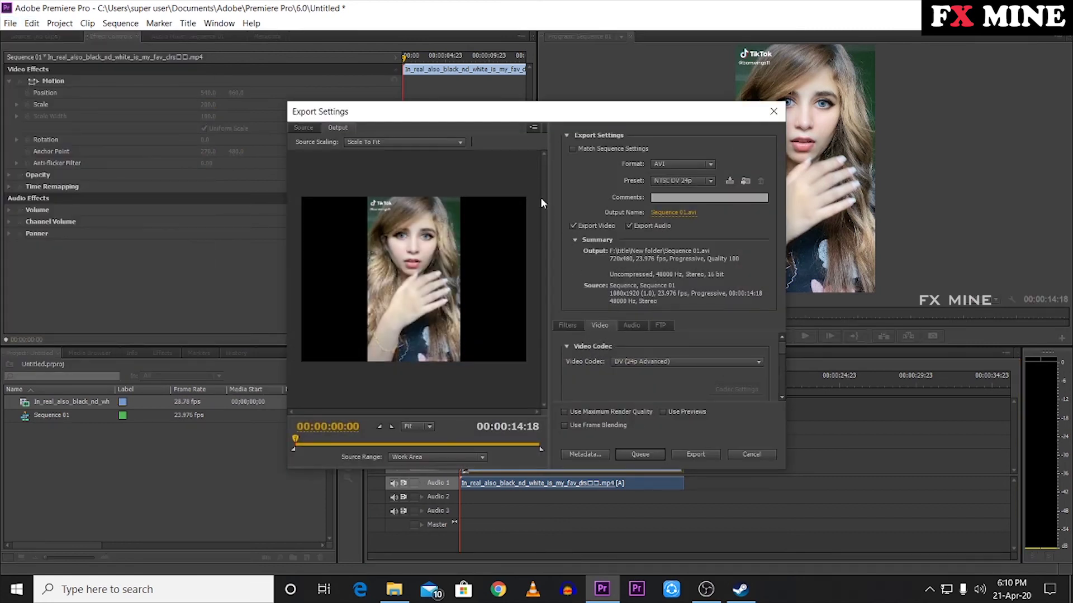
mouse_move(601, 116)
left_mouse_down()
mouse_move(572, 125)
mouse_move(604, 103)
left_mouse_up()
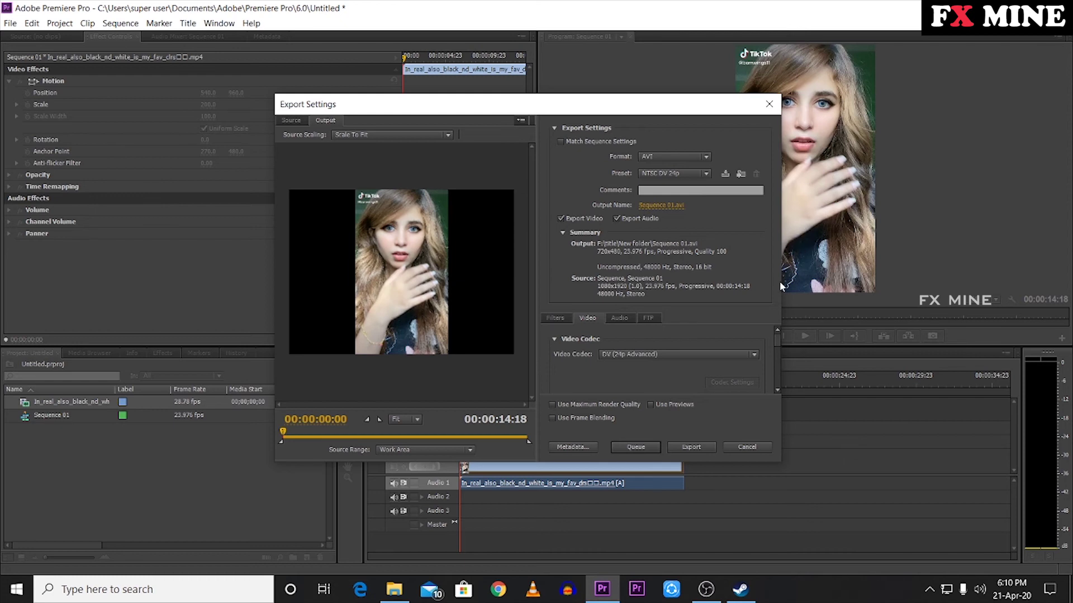
left_click_drag(782, 283, 802, 284)
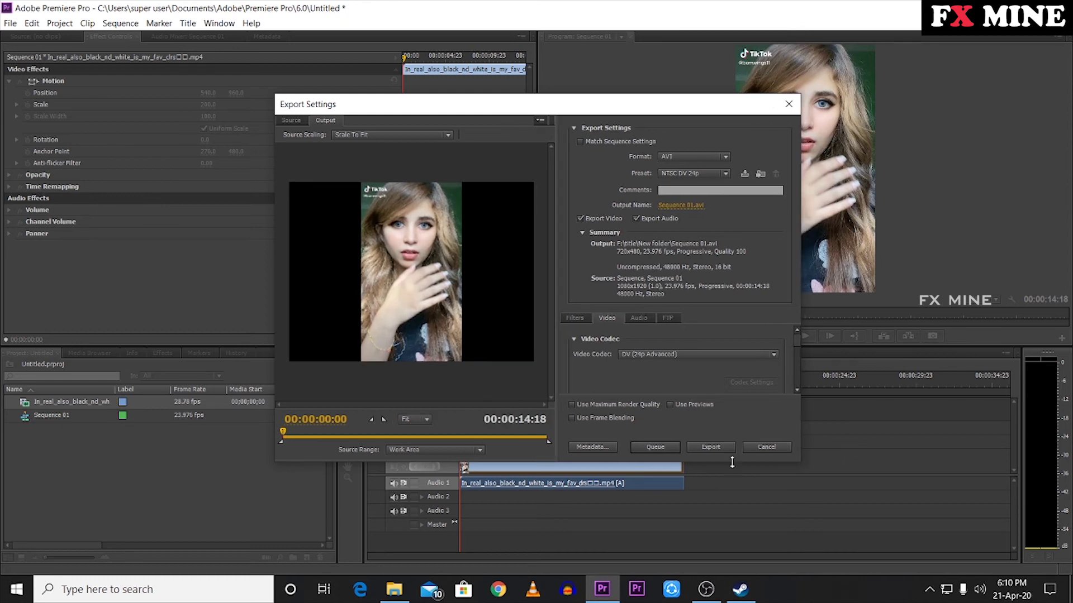
left_click_drag(732, 462, 732, 514)
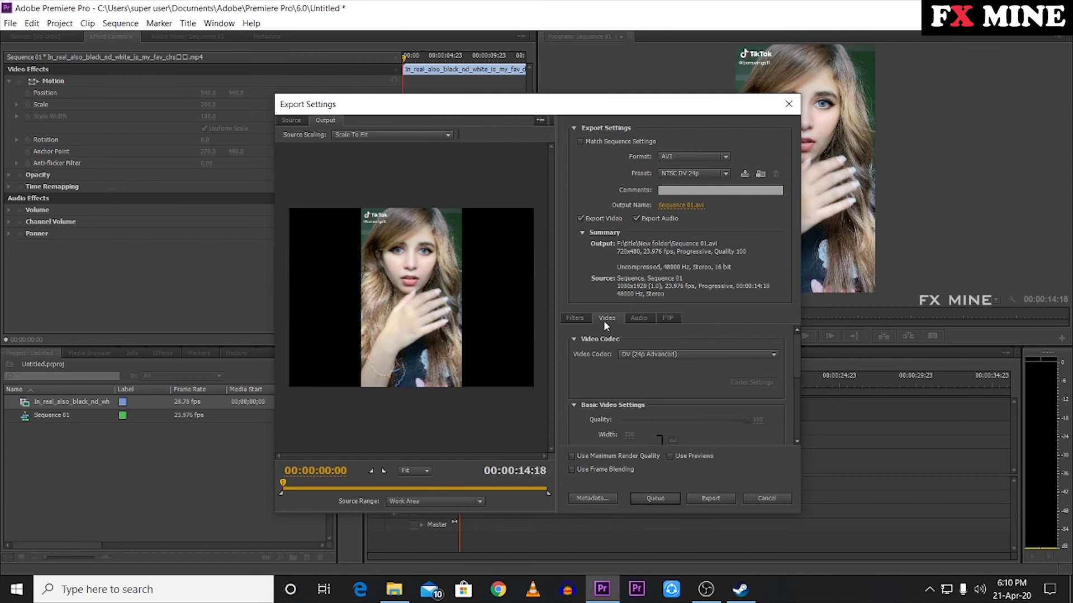
Set the export format to H.264, keeping the Android Tablet 1080p 23.976 preset.
left_click(713, 152)
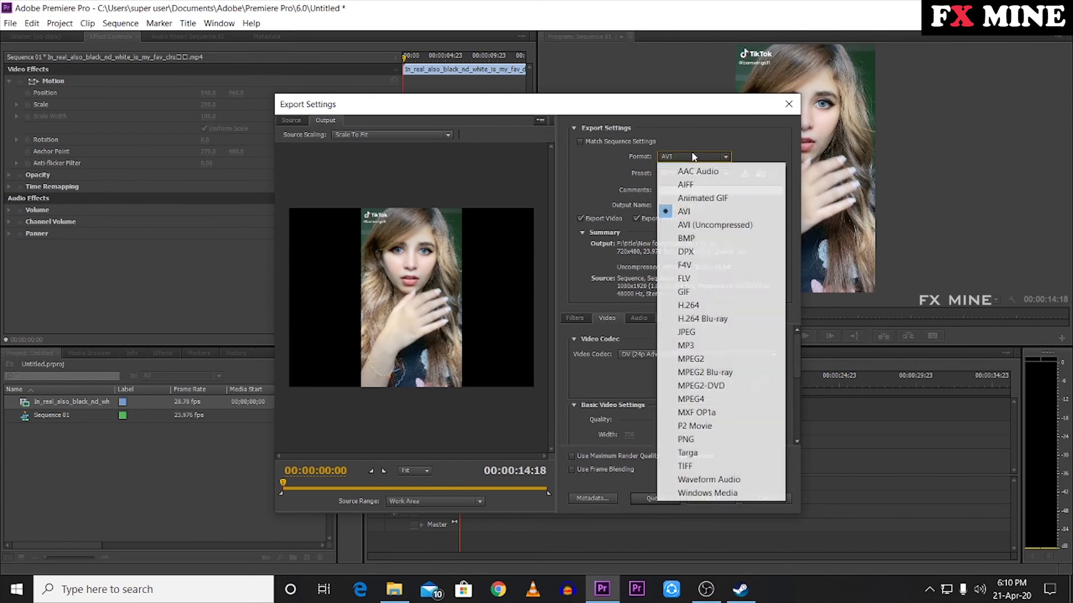
left_click(692, 305)
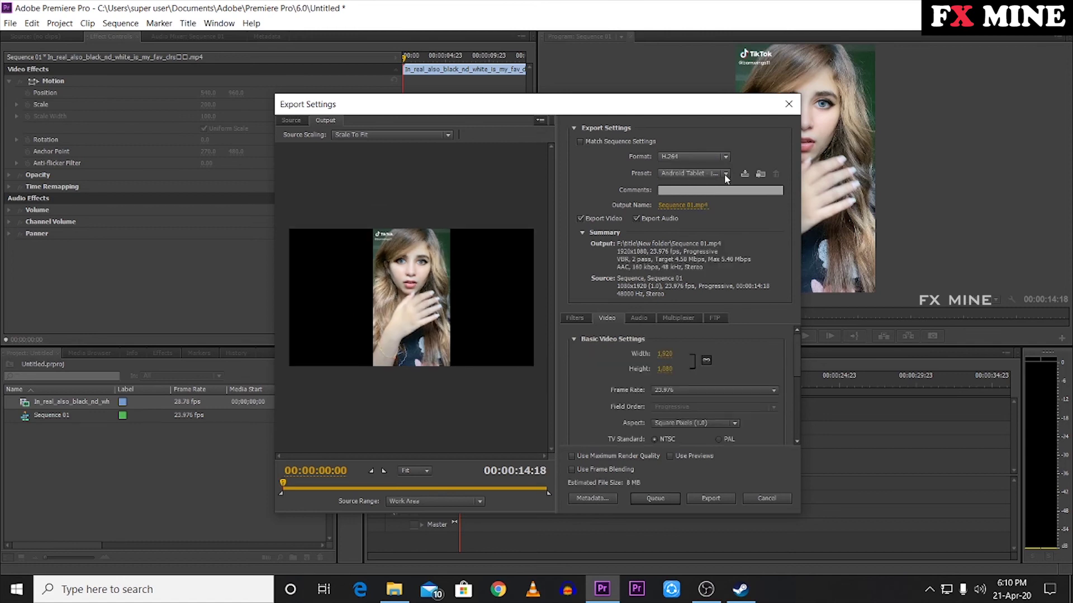
left_click(726, 175)
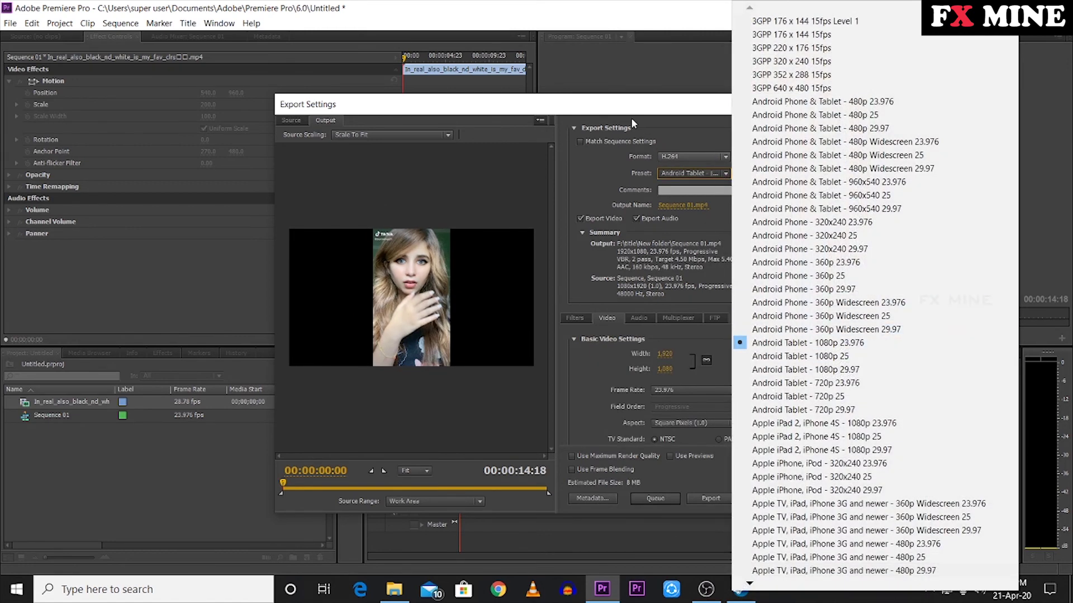
left_click(666, 119)
scroll(710, 388, "down", 2)
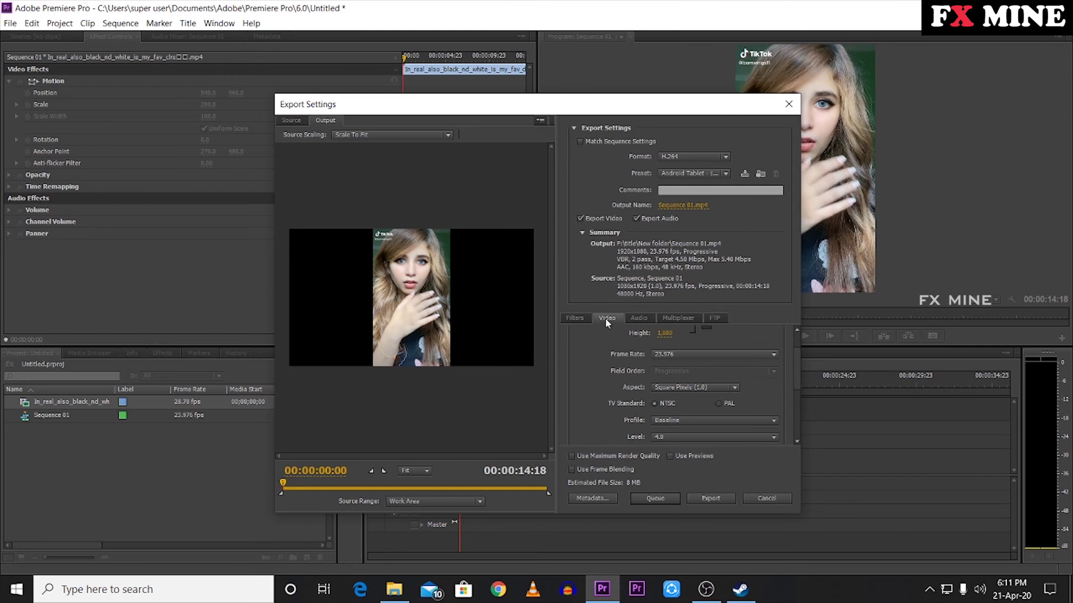
left_click_drag(796, 373, 798, 398)
left_click_drag(799, 421, 805, 353)
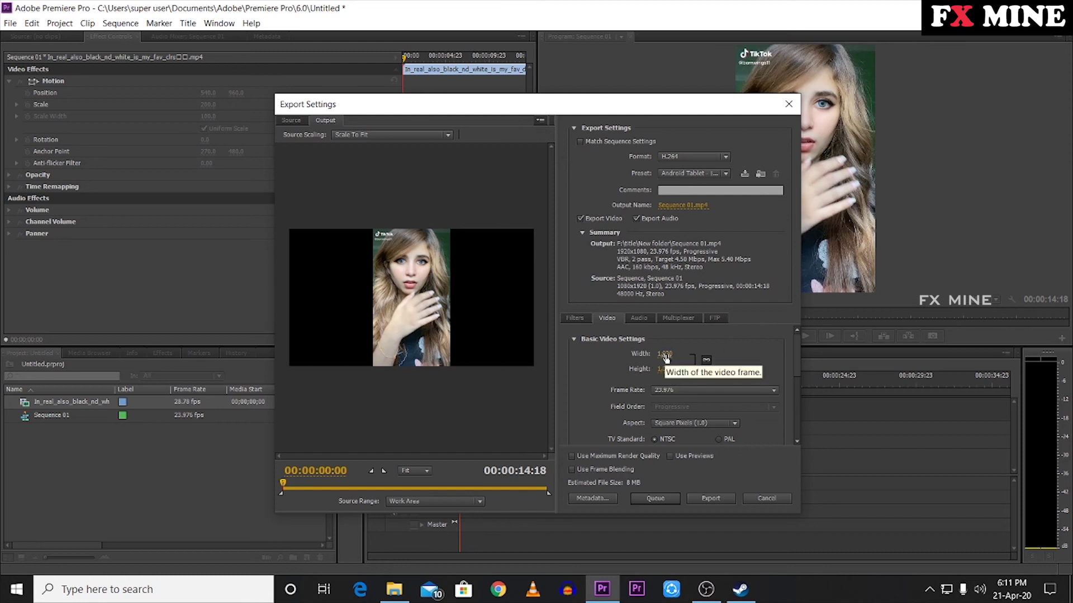
Unlink the proportions and set the export size to 1080 wide by 1920 high.
left_click(705, 360)
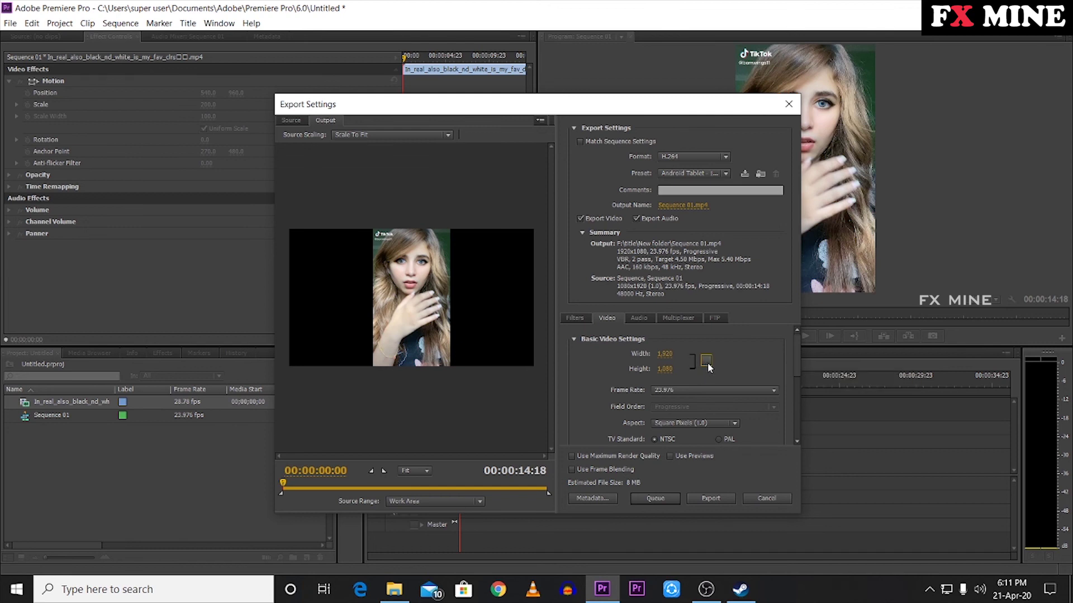
left_click(660, 354)
type("1080")
left_click(665, 369)
type("1920")
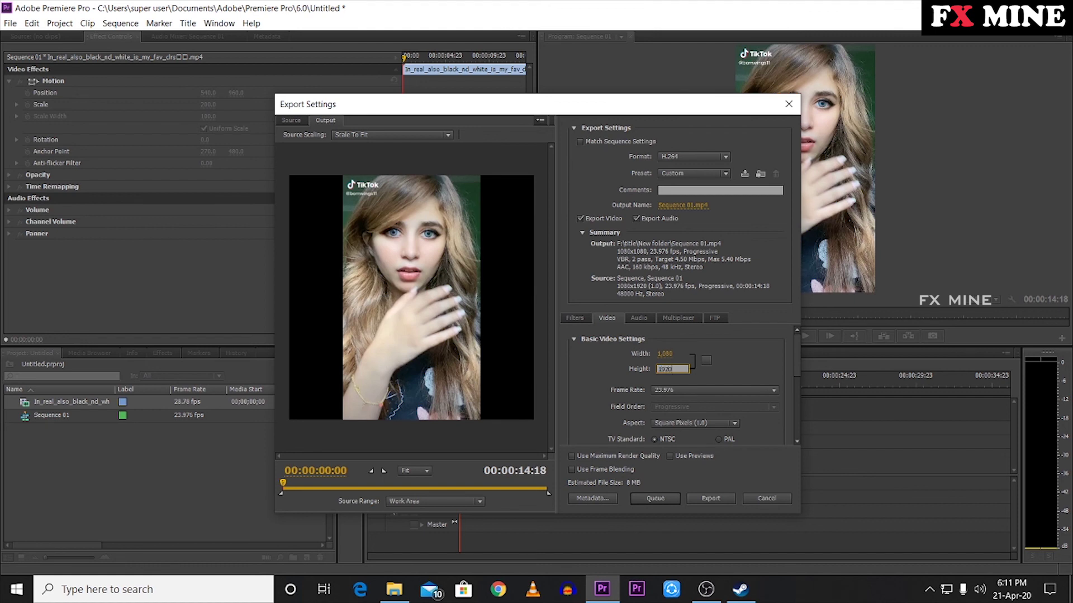
key("Return")
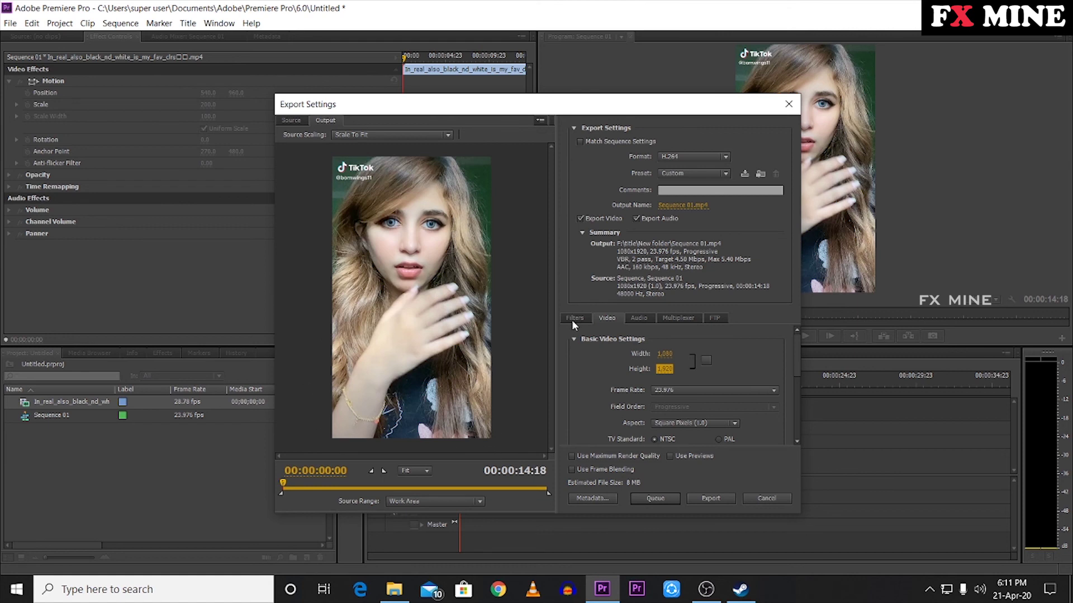
Start encoding the sequence, then reopen the media export settings.
left_click(713, 499)
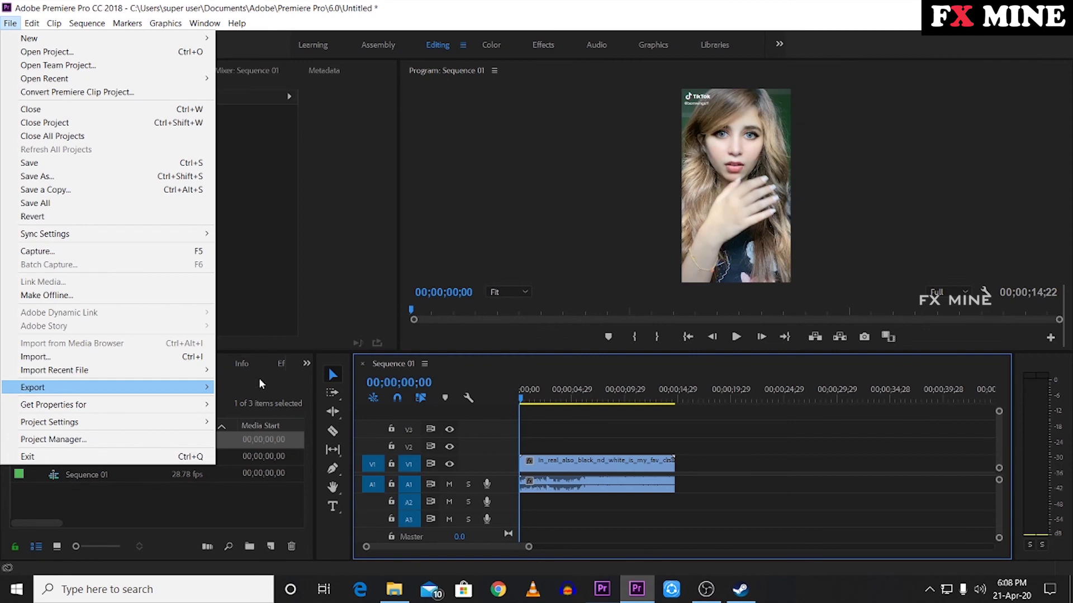
mouse_move(112, 388)
left_click(256, 388)
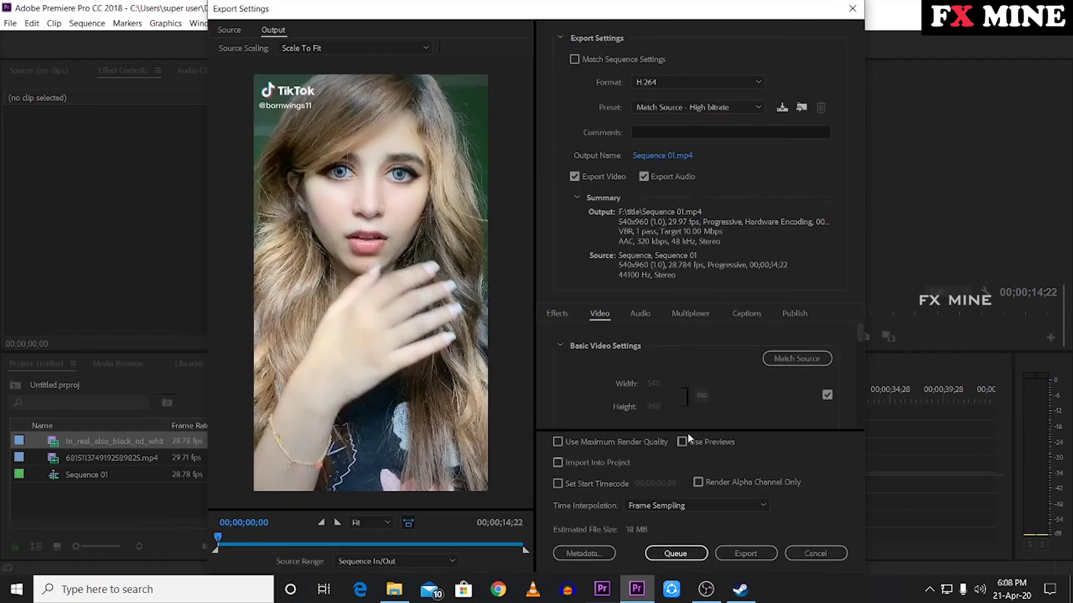
Scroll down and back up through the Video export settings to review them.
scroll(667, 387, "down", 2)
scroll(670, 391, "up", 2)
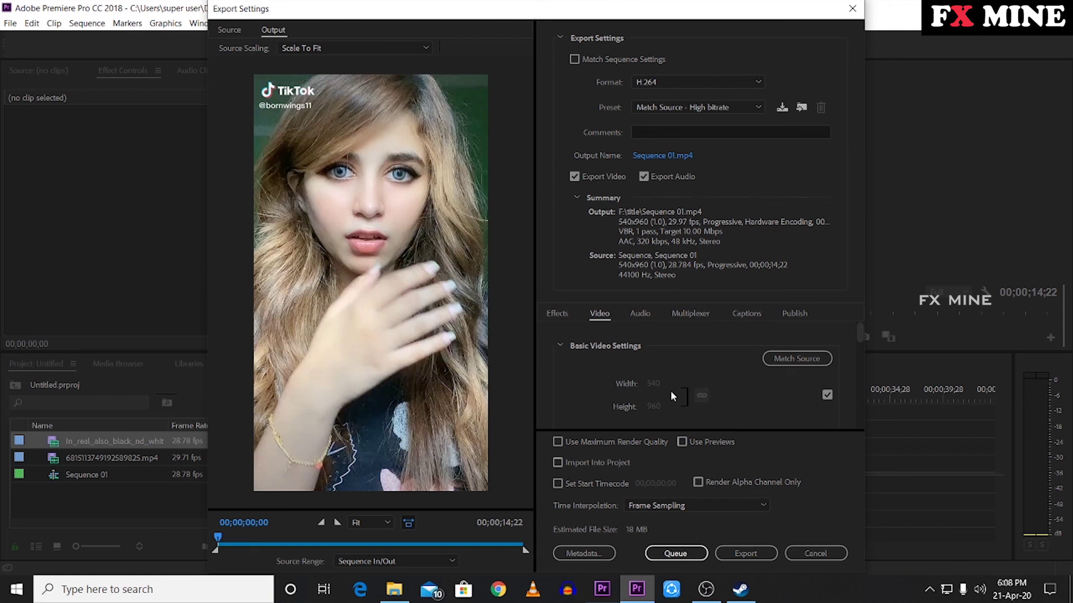